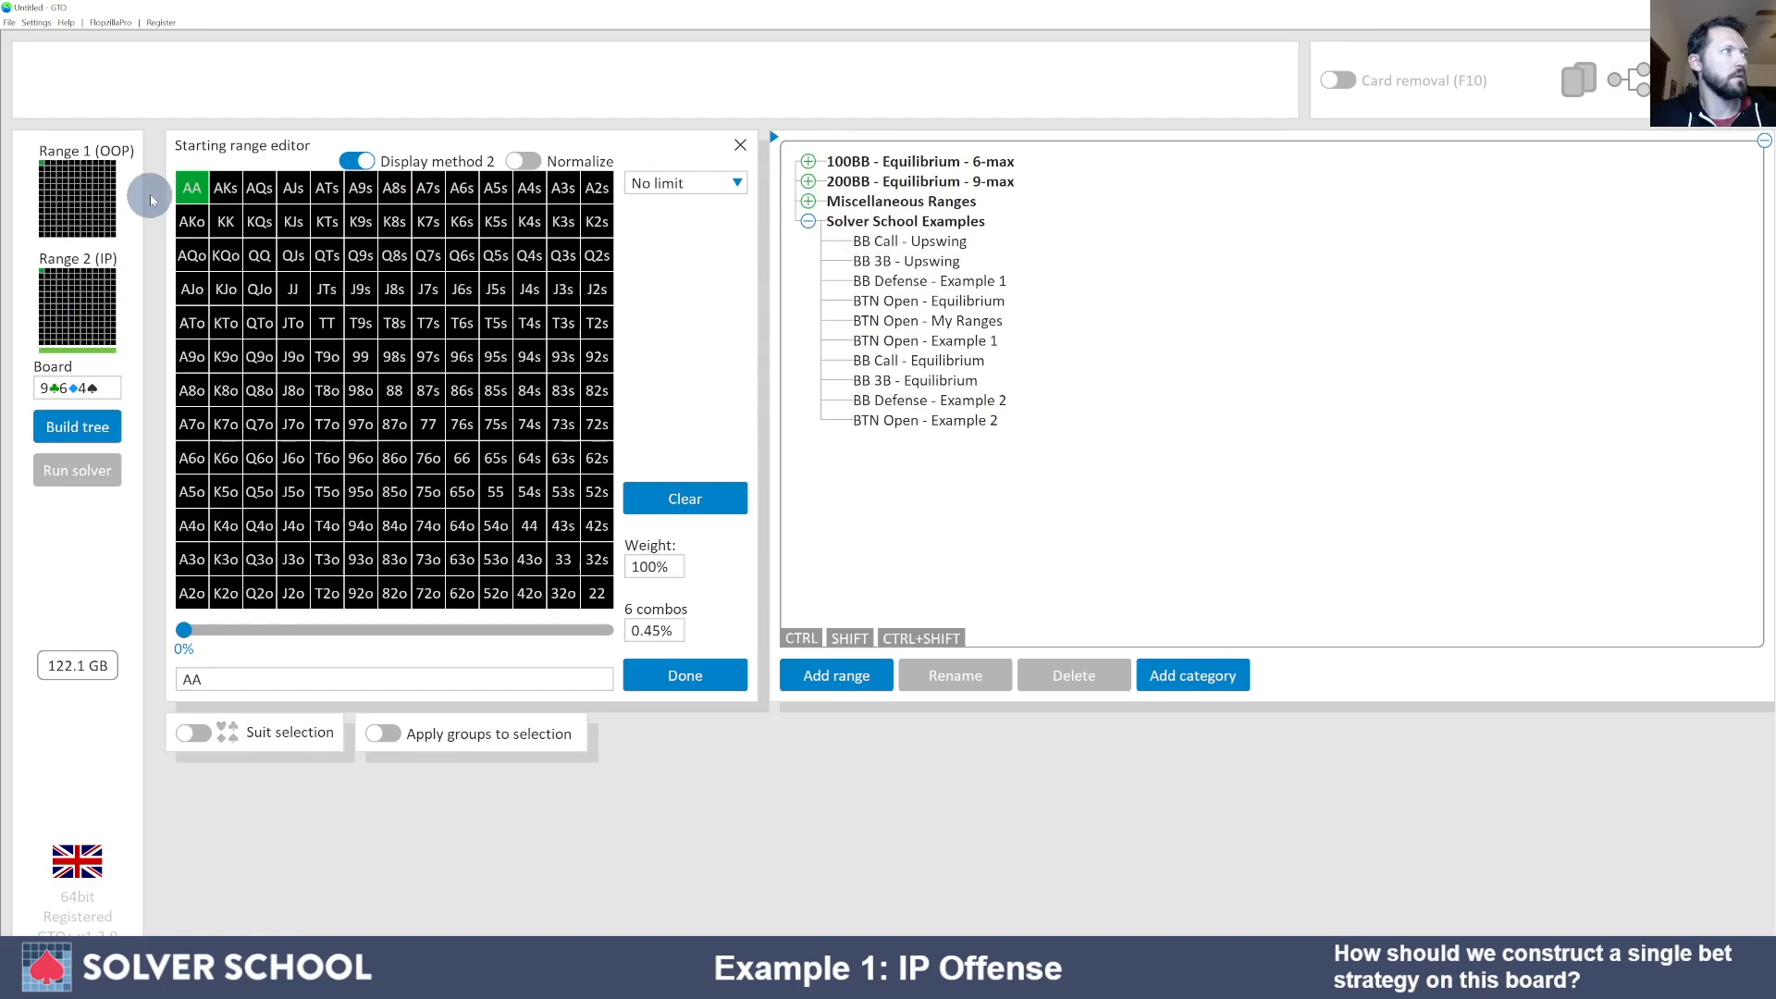
- Open the starting range editor on the OOP range for the 9♣6♦4♣ board
click(85, 200)
- Deselect AA so the range holds 0 combos, then make Range 2 (IP) active
click(197, 190)
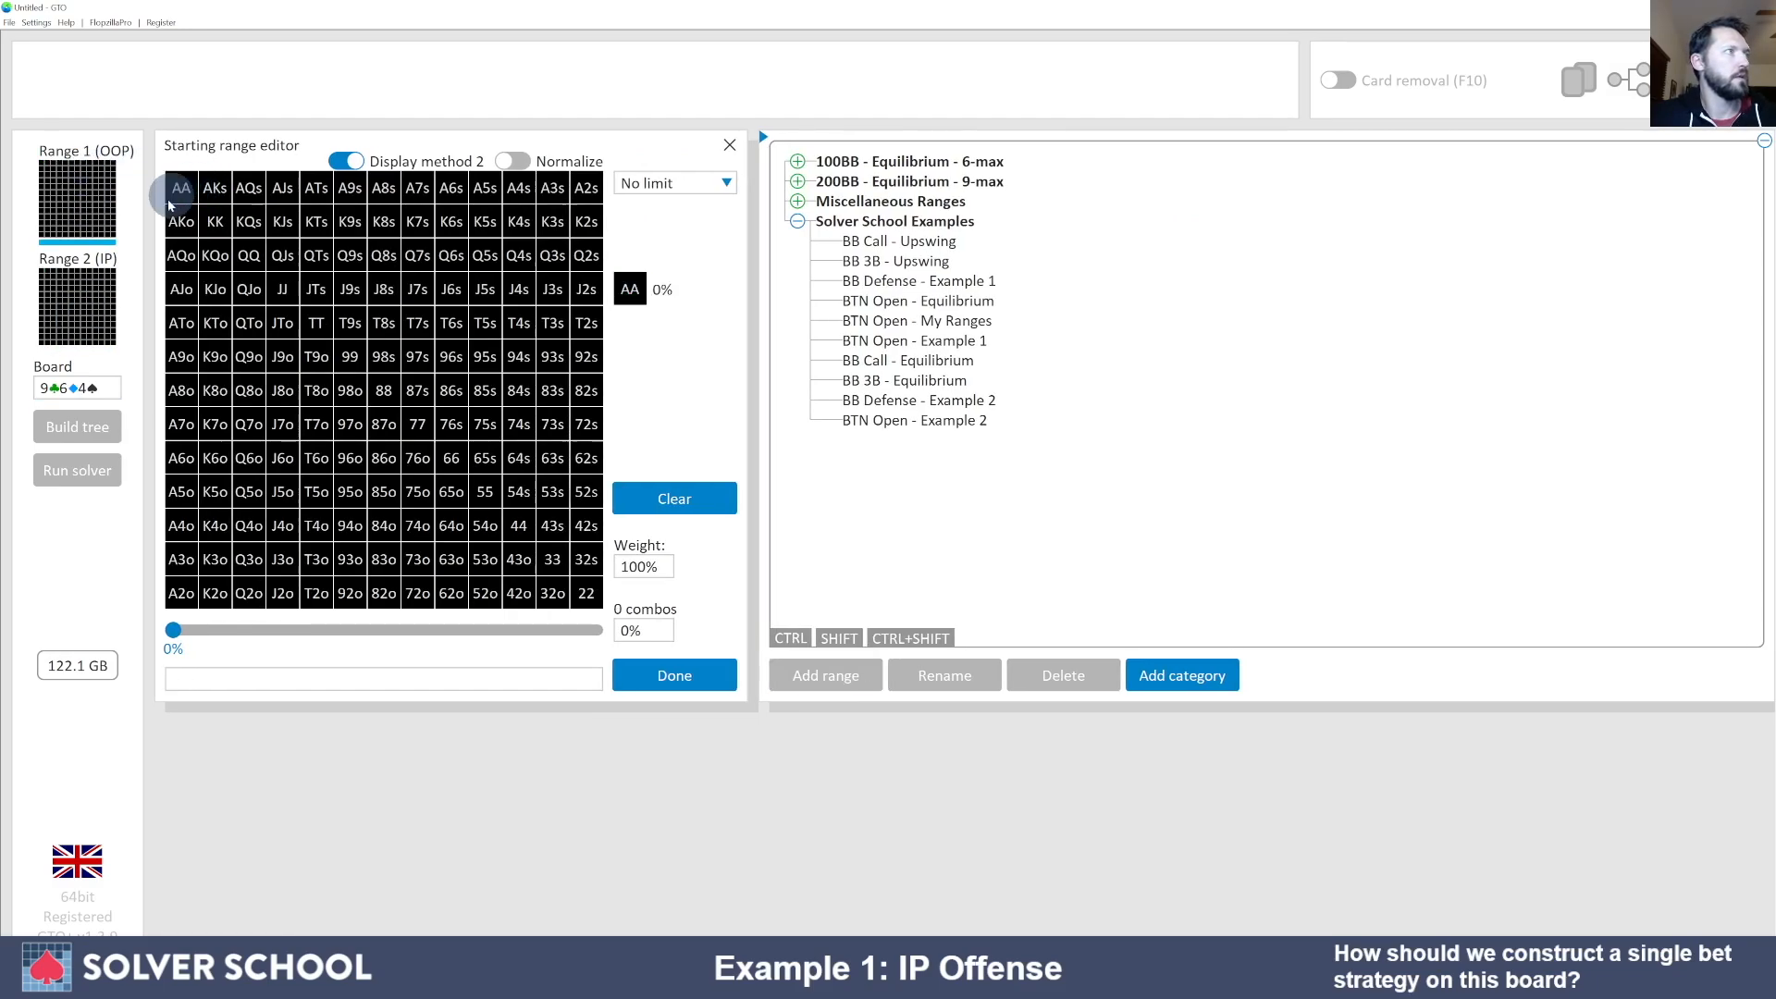
click(126, 313)
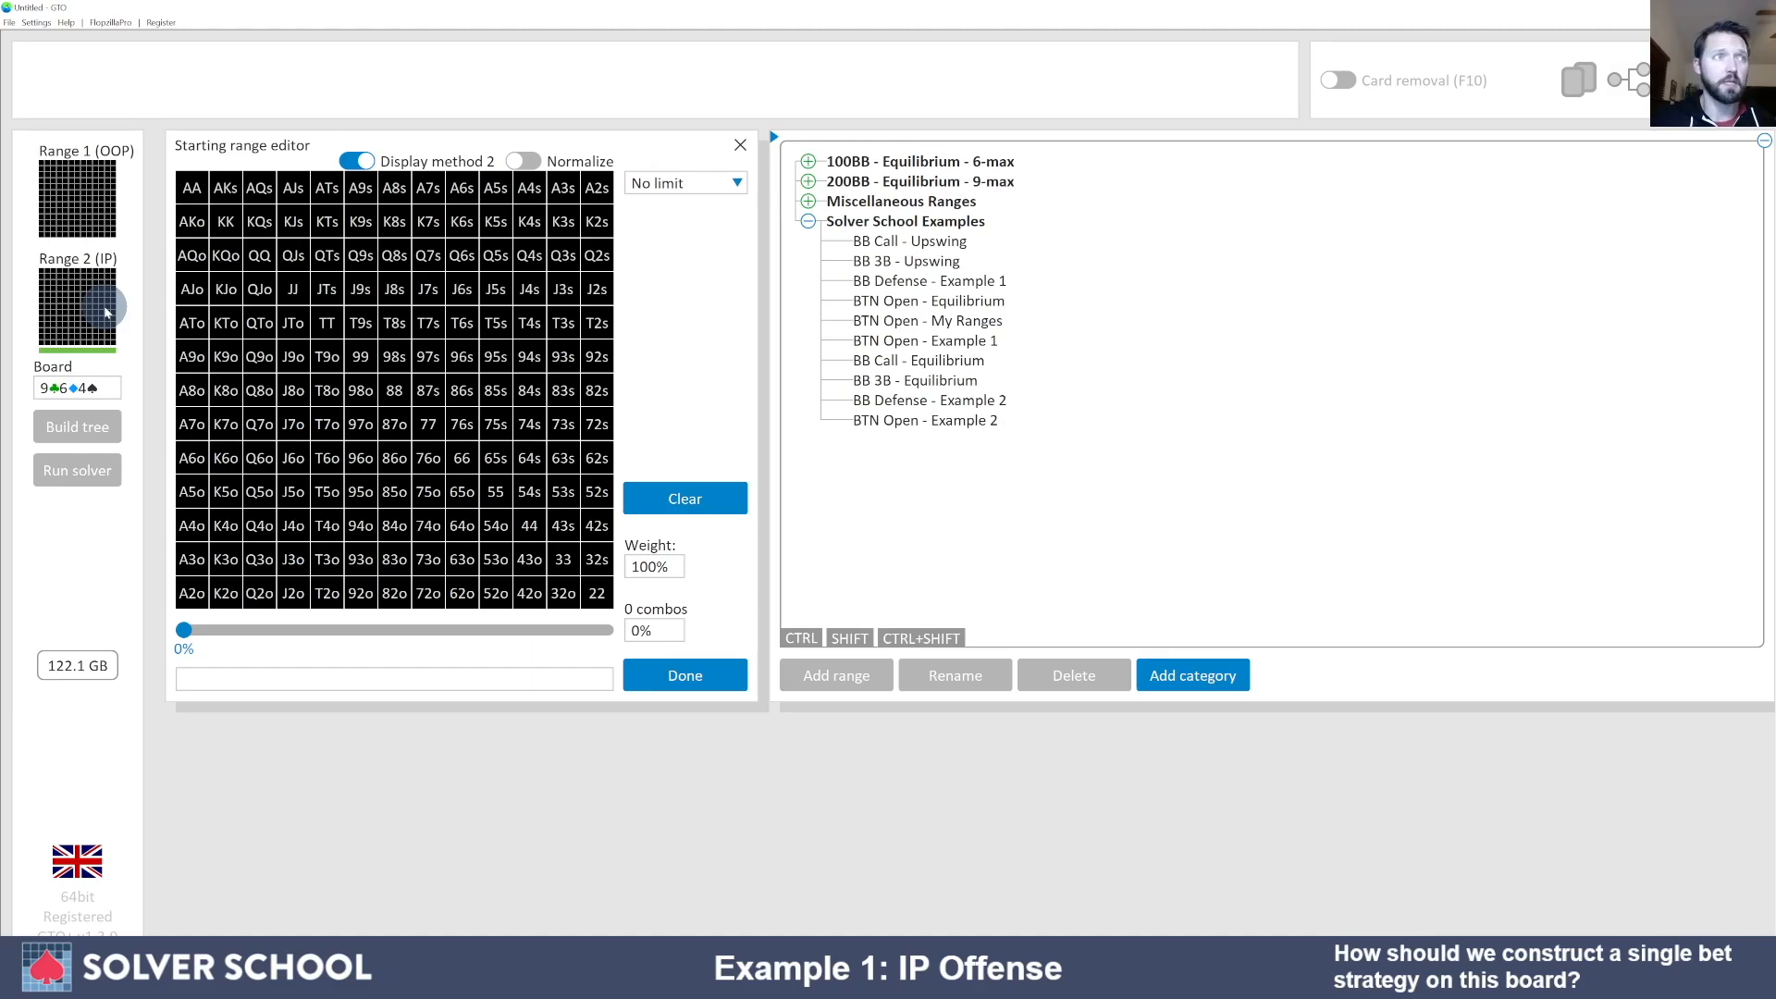
- Pick BTN Open - Equilibrium under Solver School Examples for Range 2 (607.7 combos)
click(890, 304)
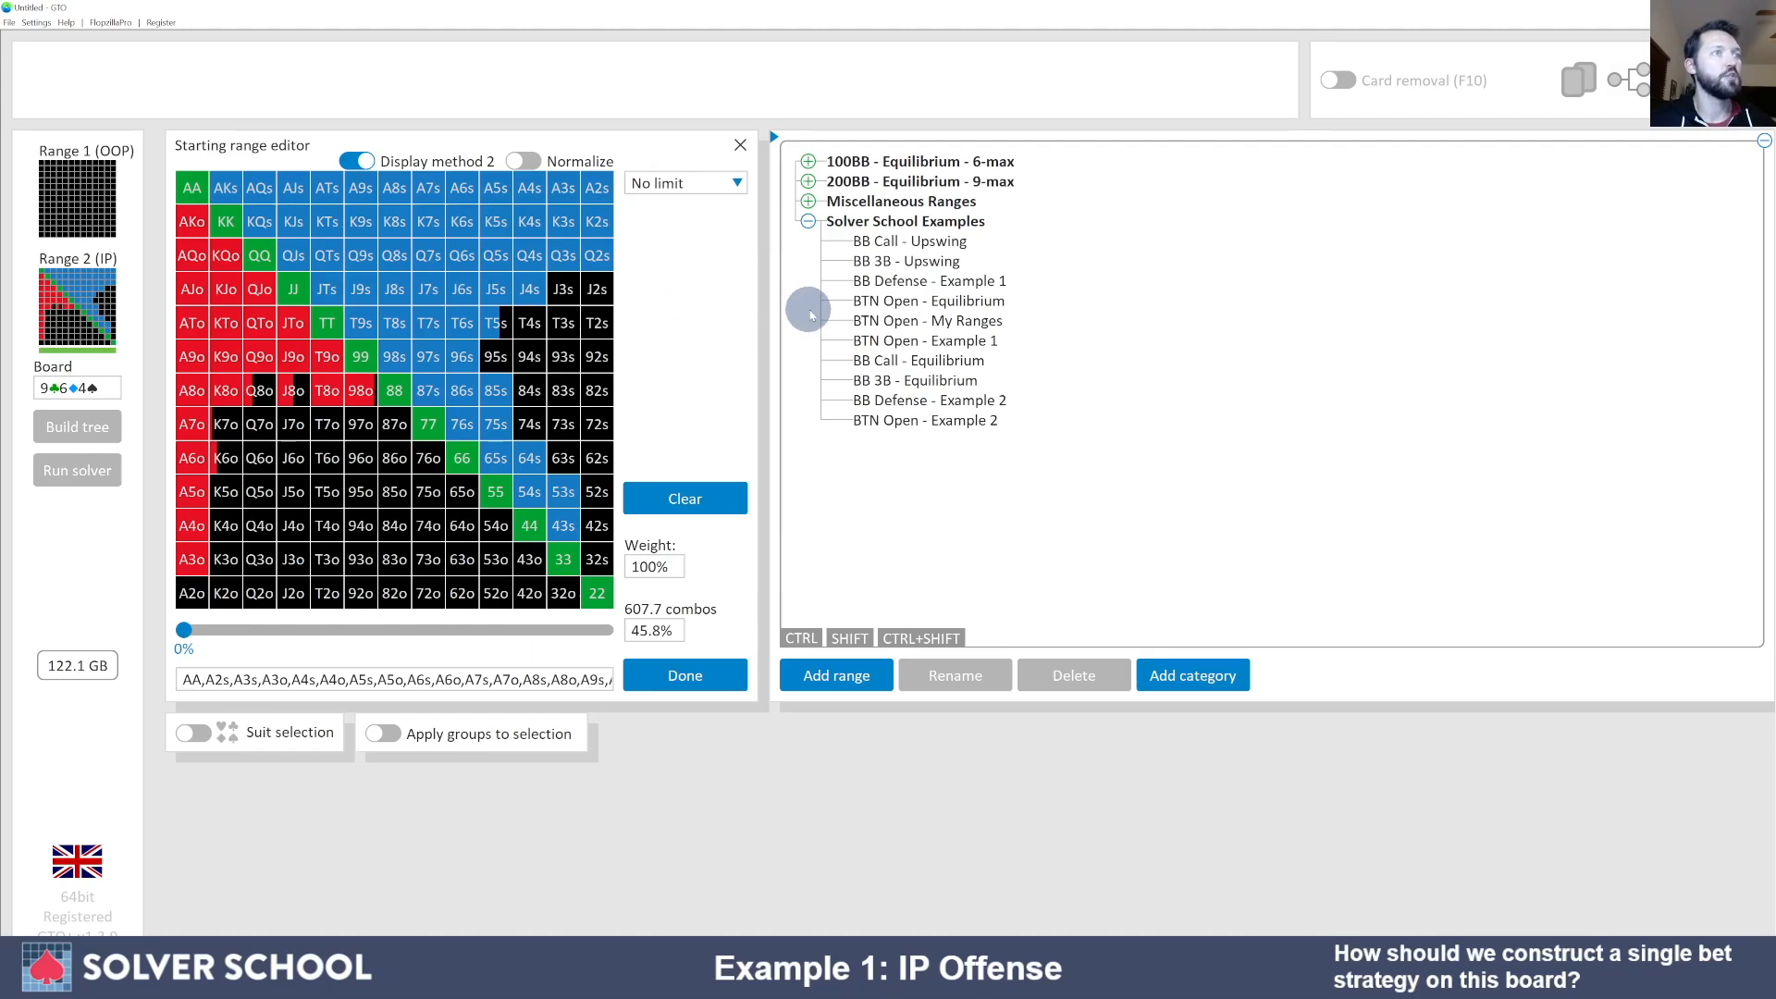
- Compare the BTN Open presets and settle on BTN Open - My Ranges (610 combos, 46.0%)
click(899, 302)
click(899, 321)
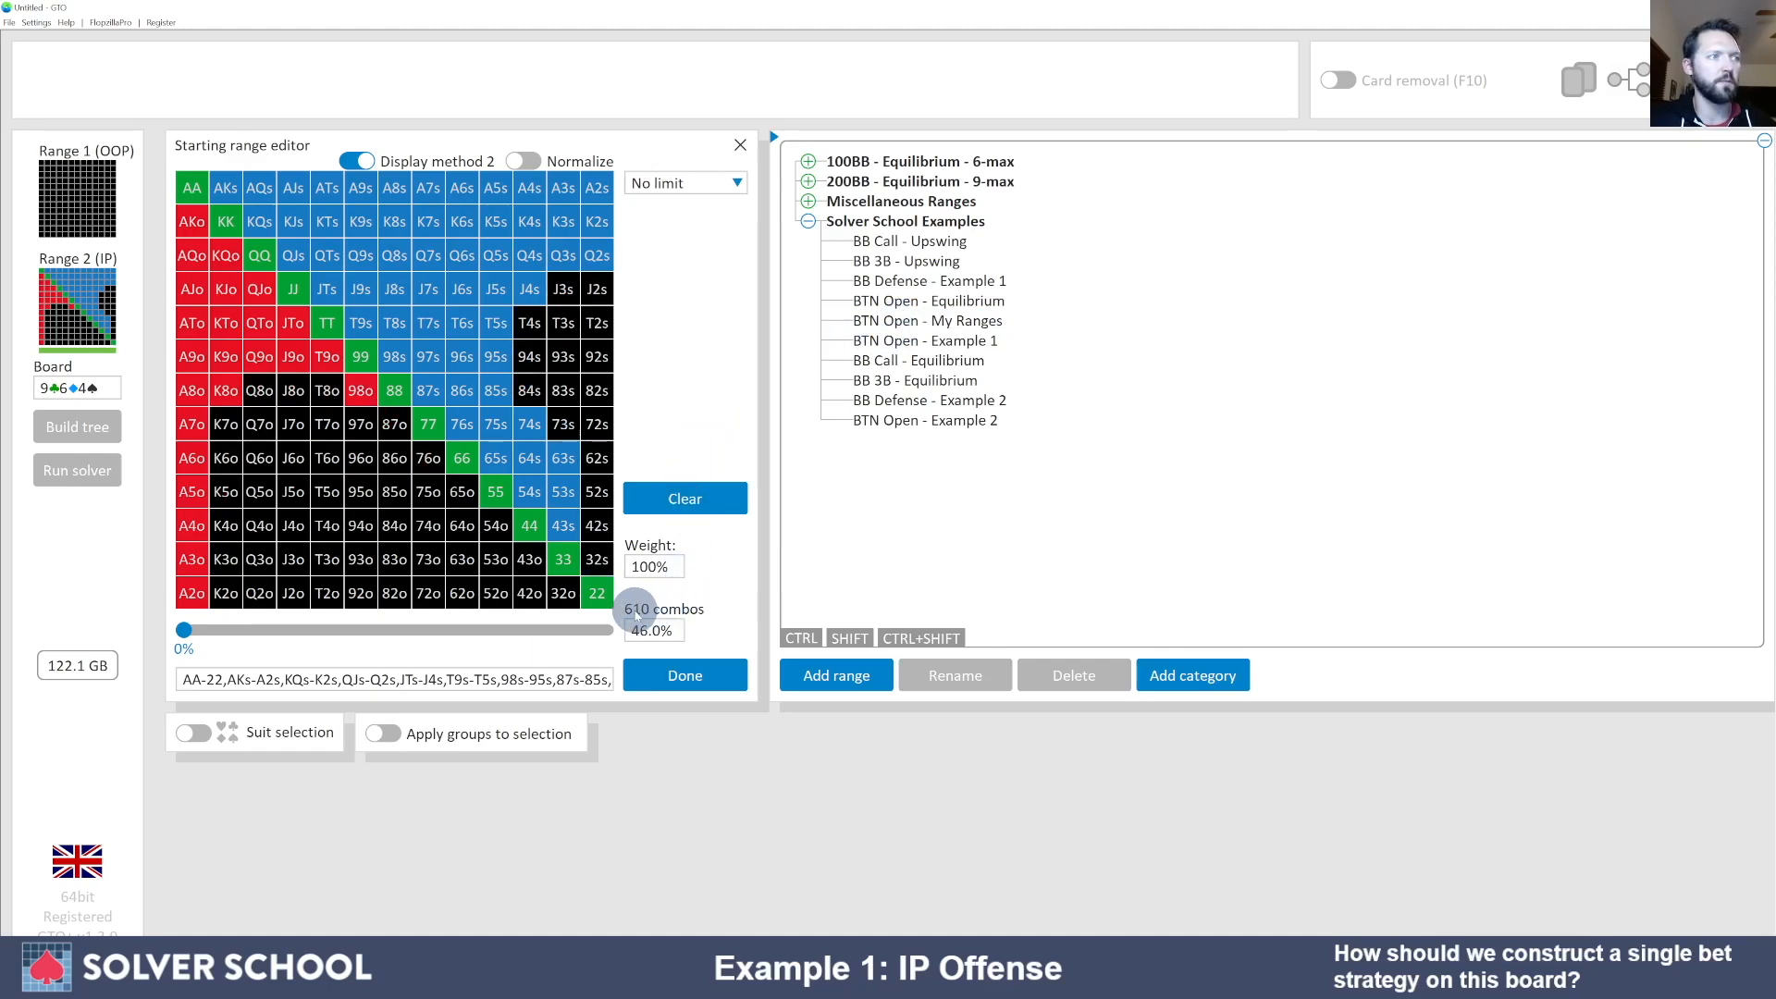
click(855, 337)
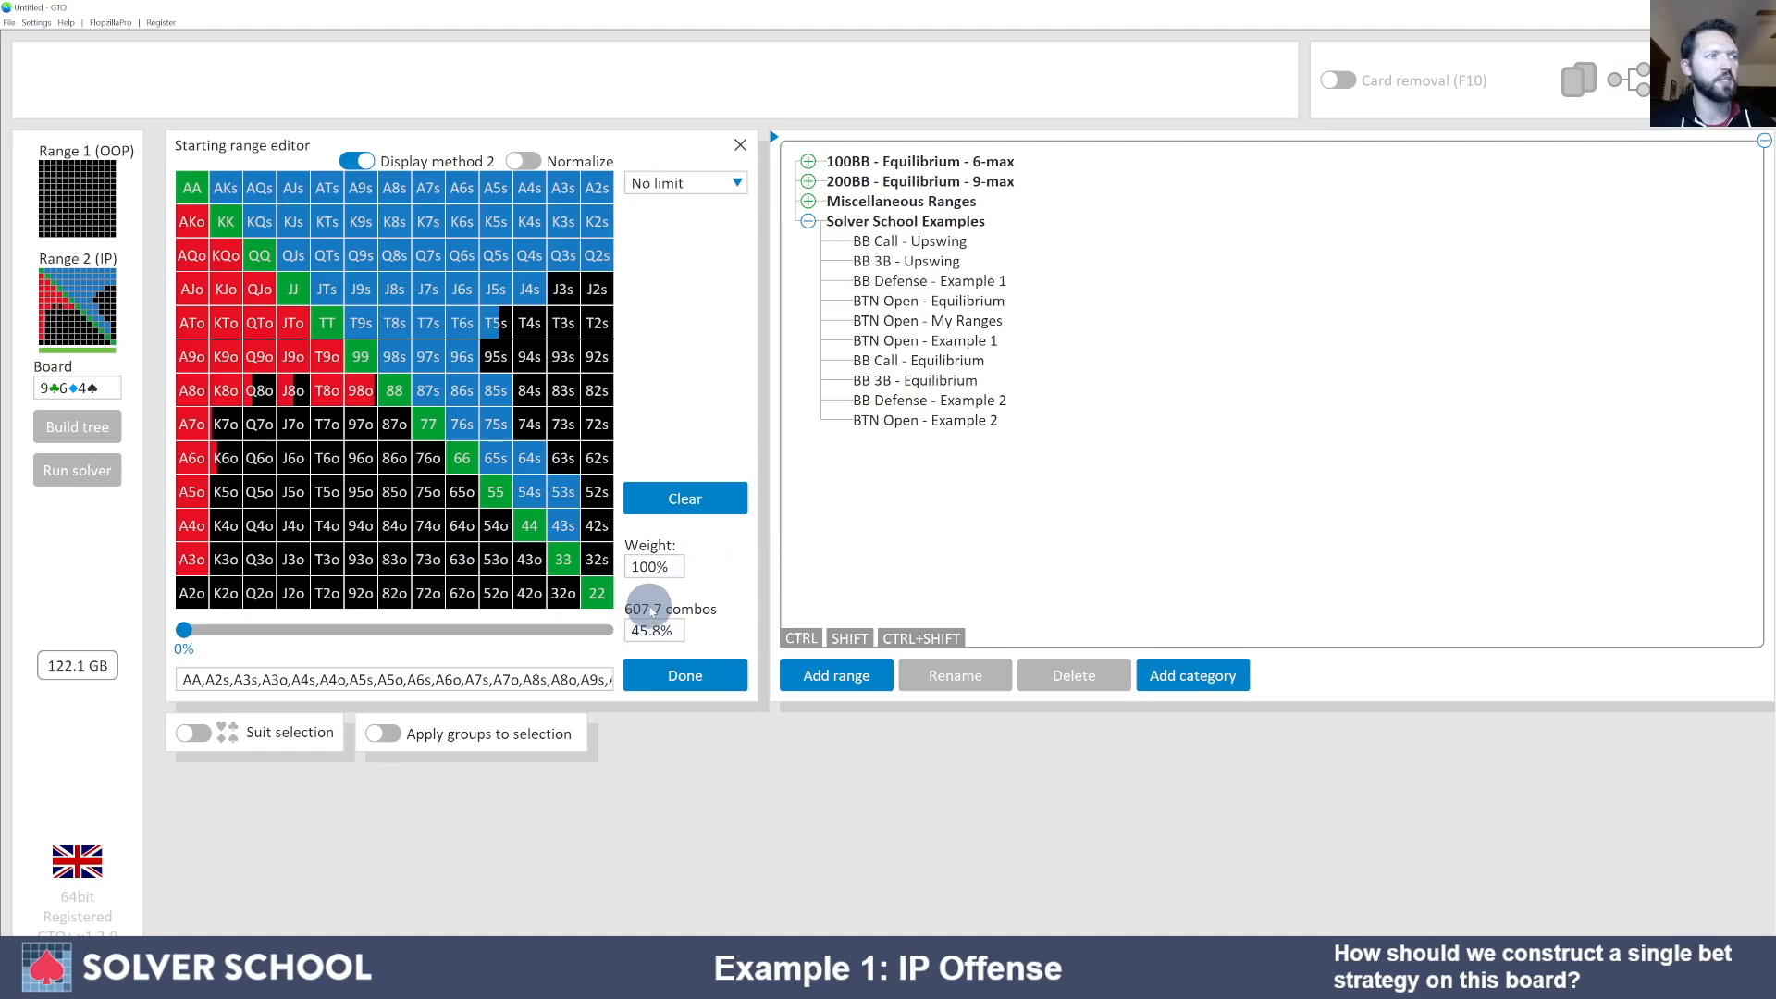
click(870, 326)
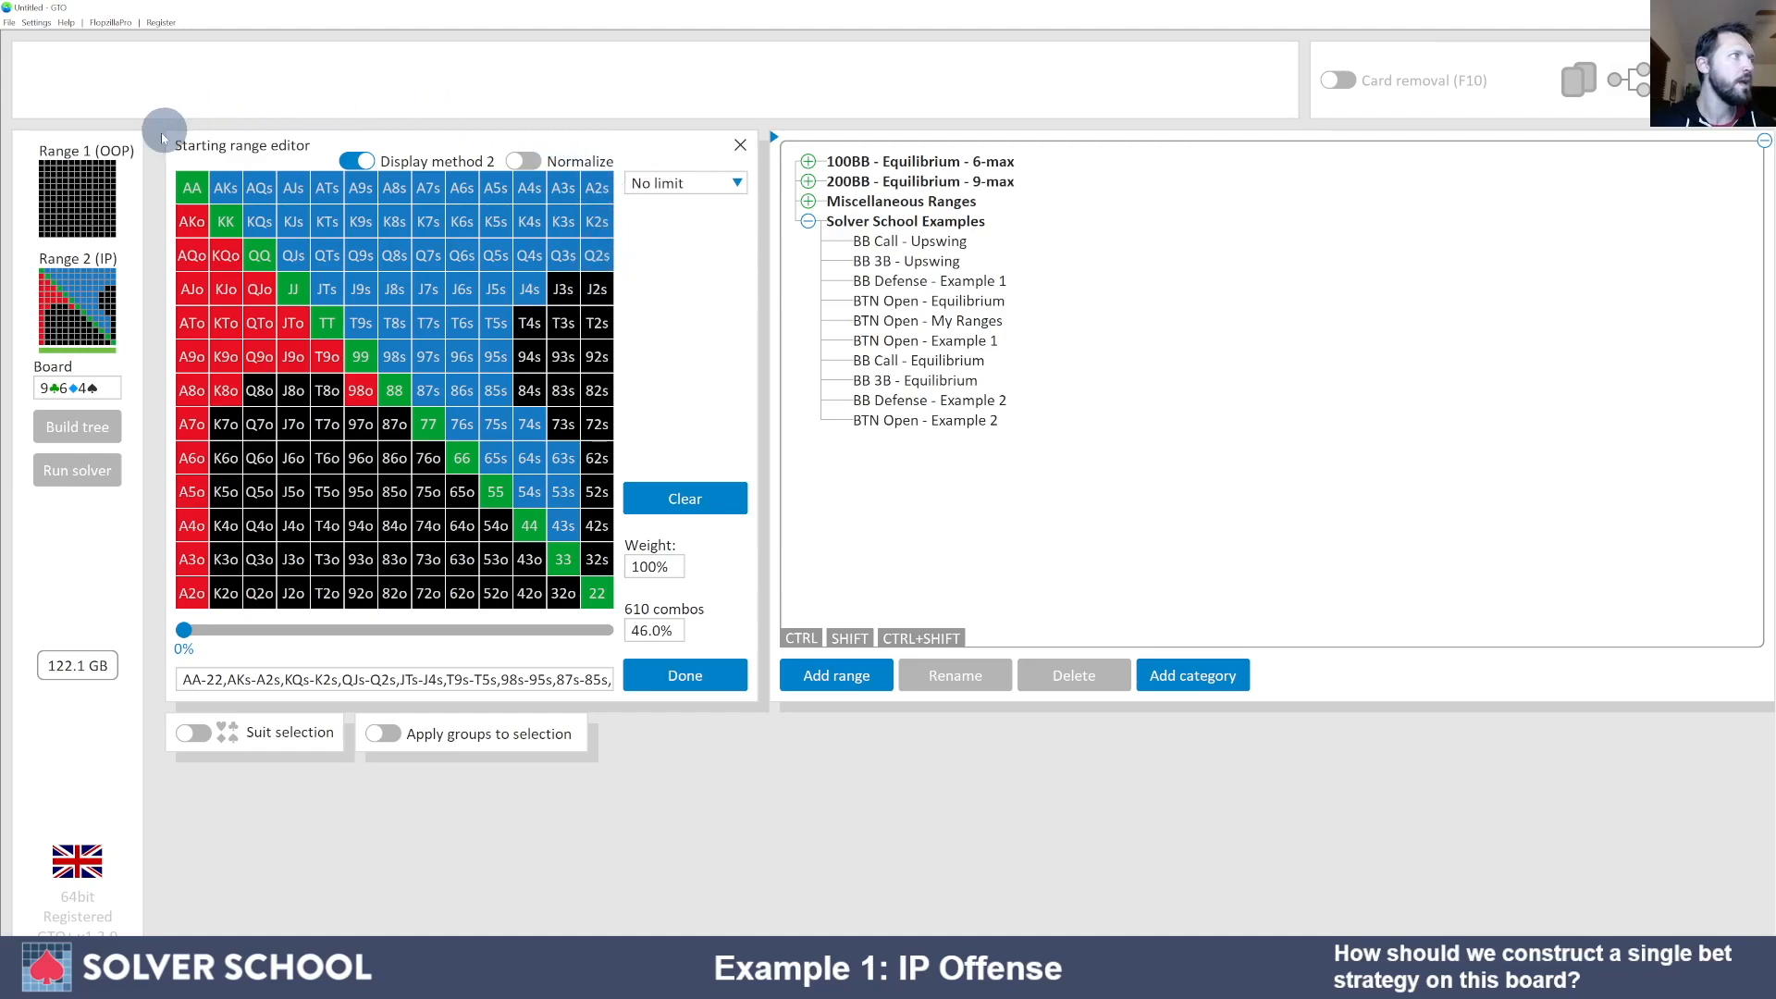
- Make Range 1 (OOP) active, showing its empty 0-combo range
click(90, 202)
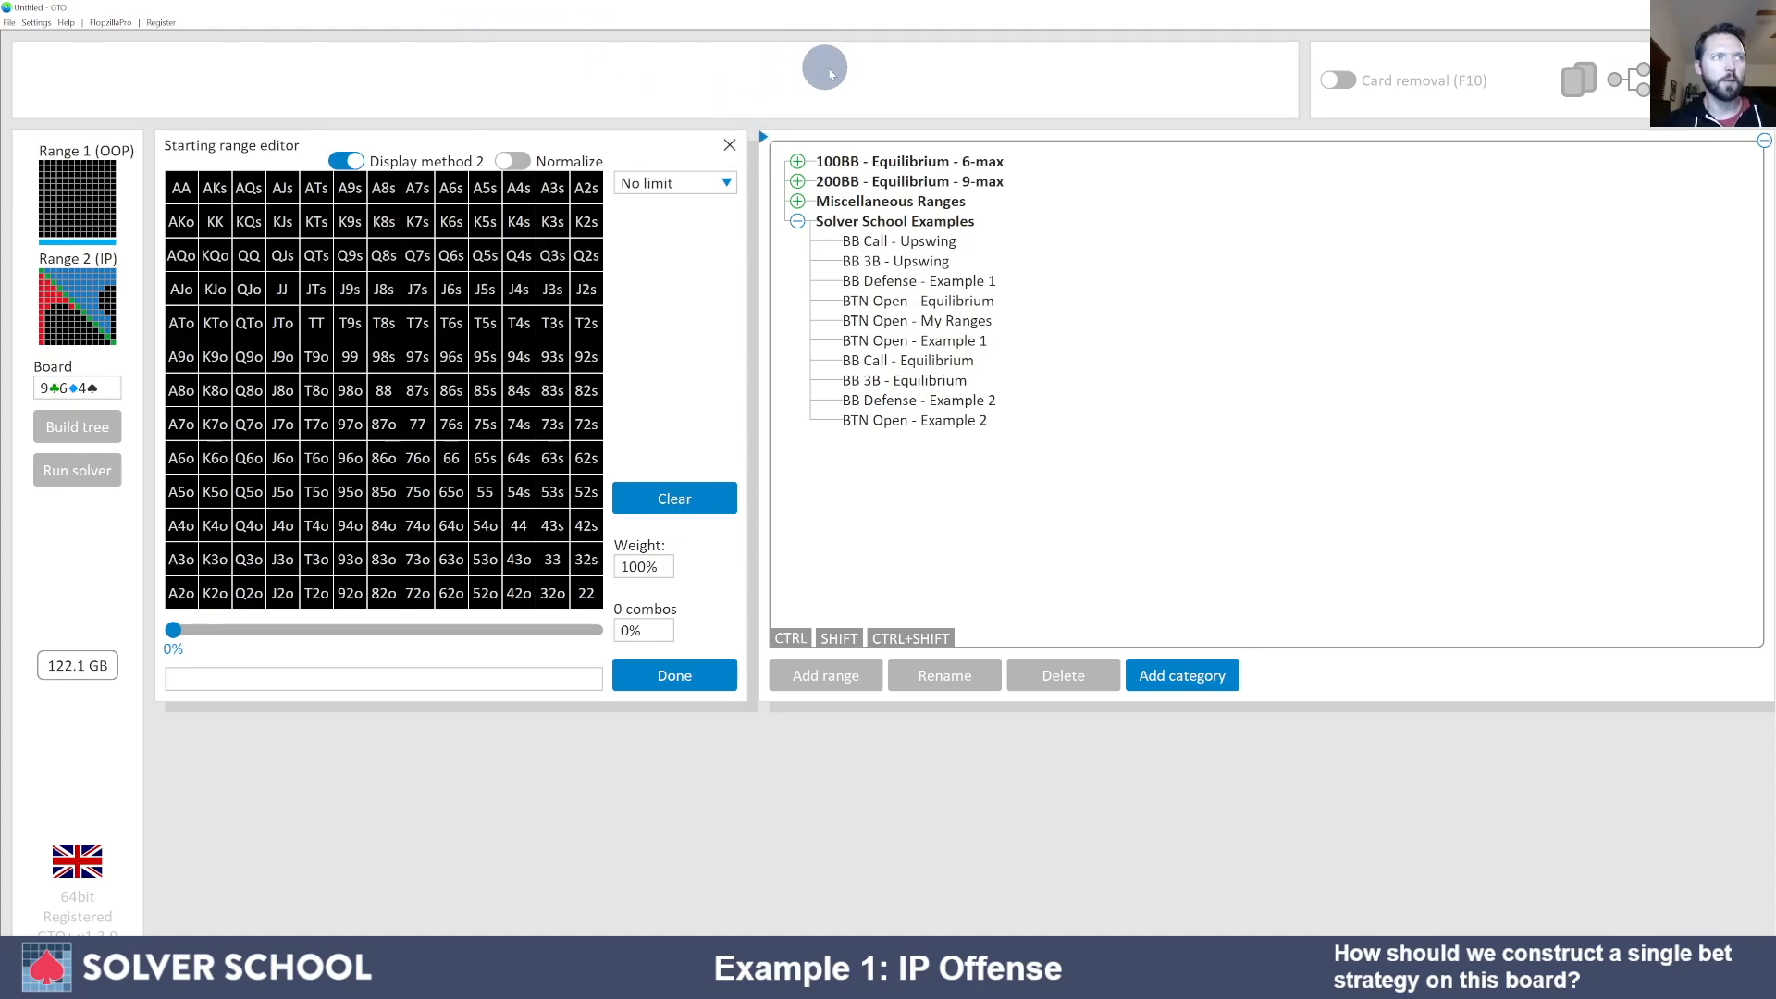
- Load 'BB Call - Upswing' from Solver School Examples into the editor
click(897, 243)
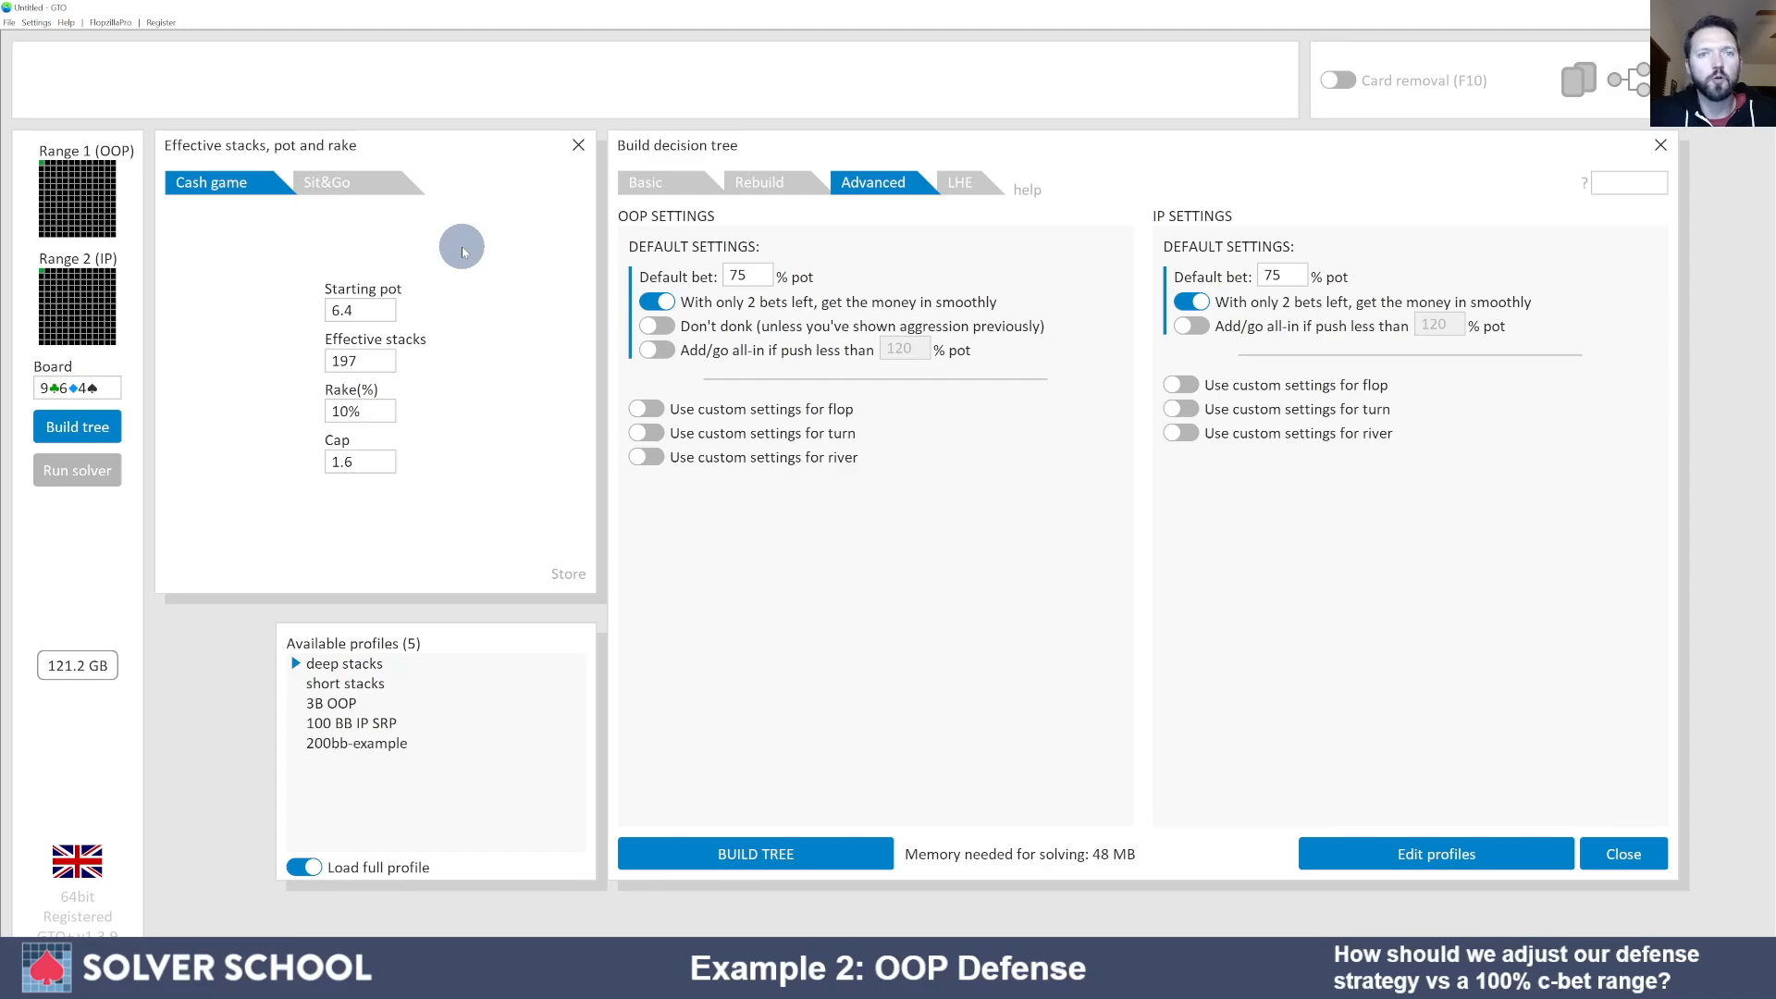
- Toggle AA off so the range is empty at 0 combos, ending on Range 1 (OOP)
click(78, 198)
click(182, 188)
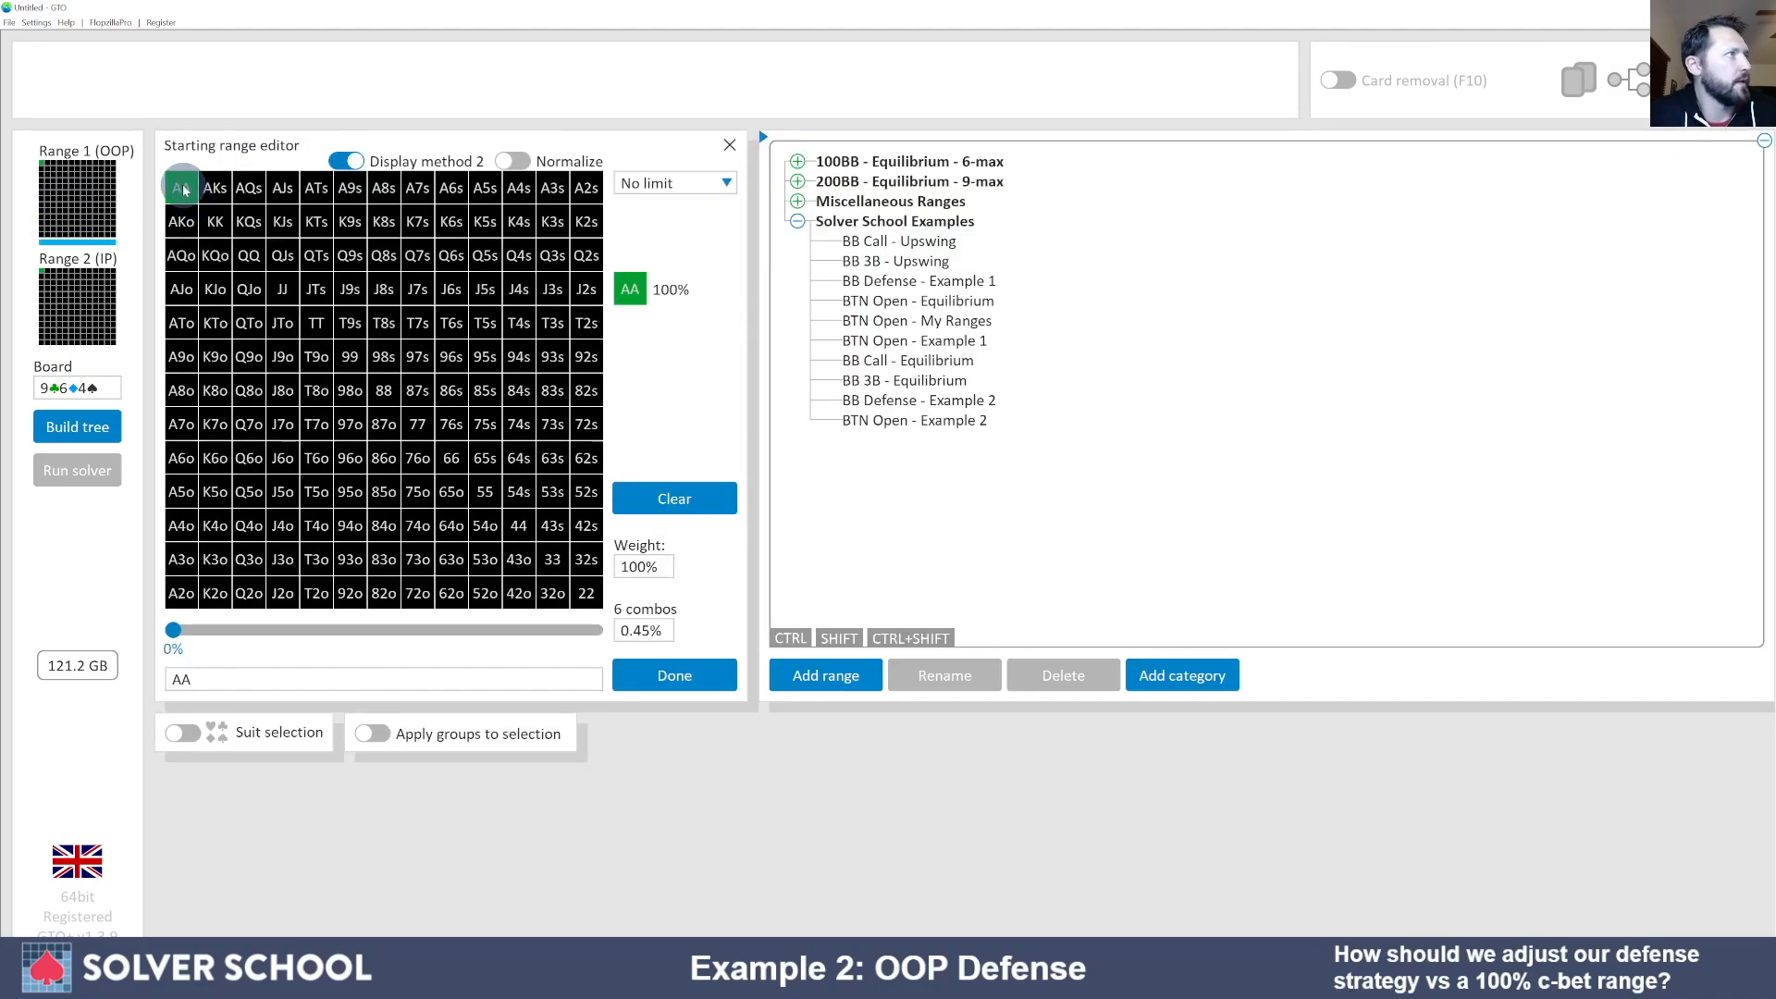
click(92, 328)
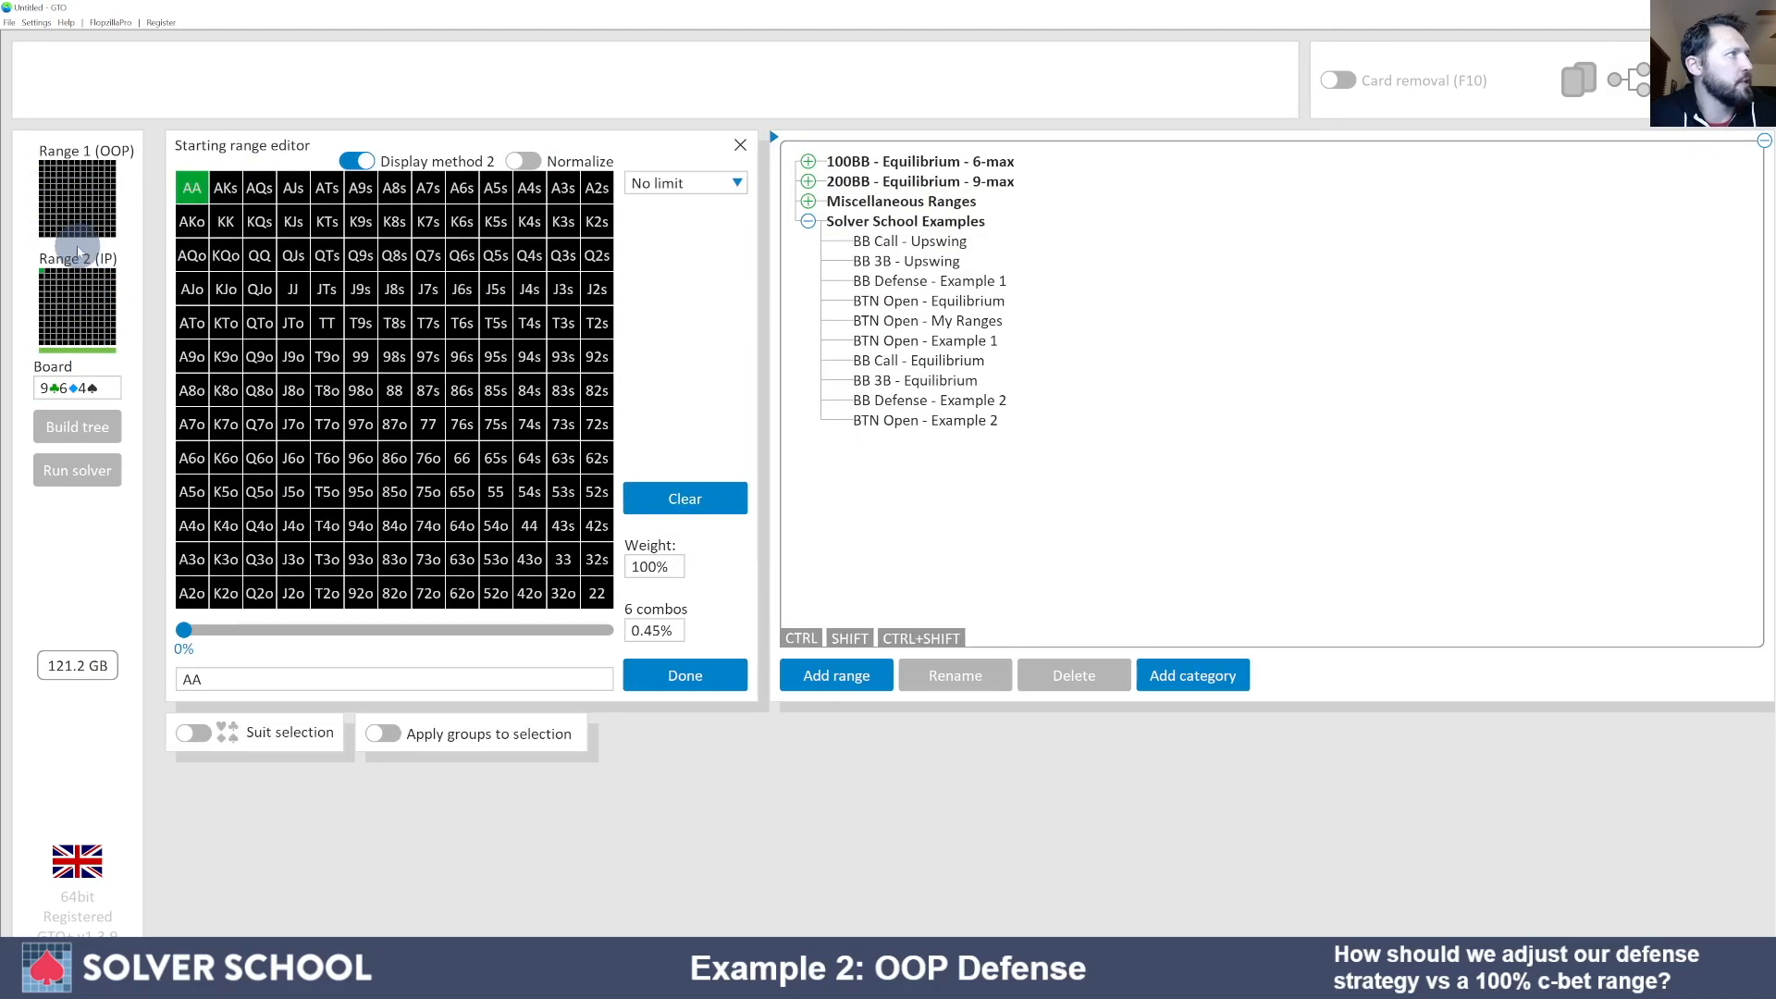
click(187, 189)
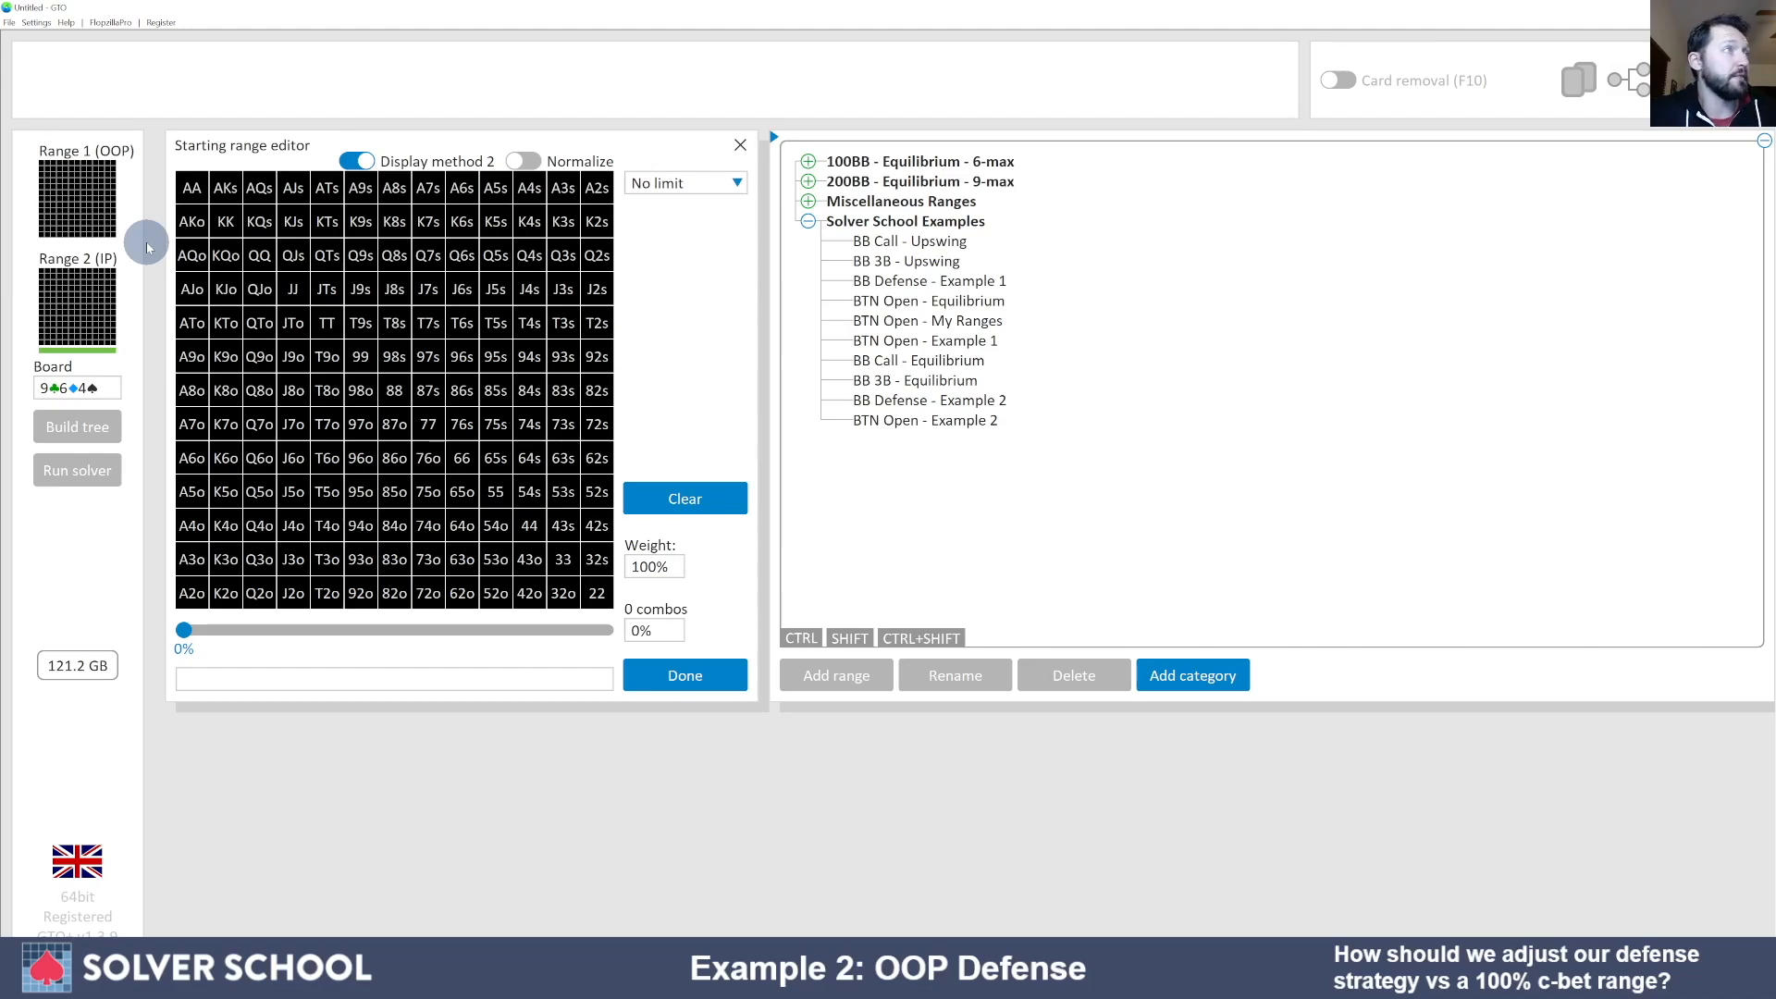
click(96, 215)
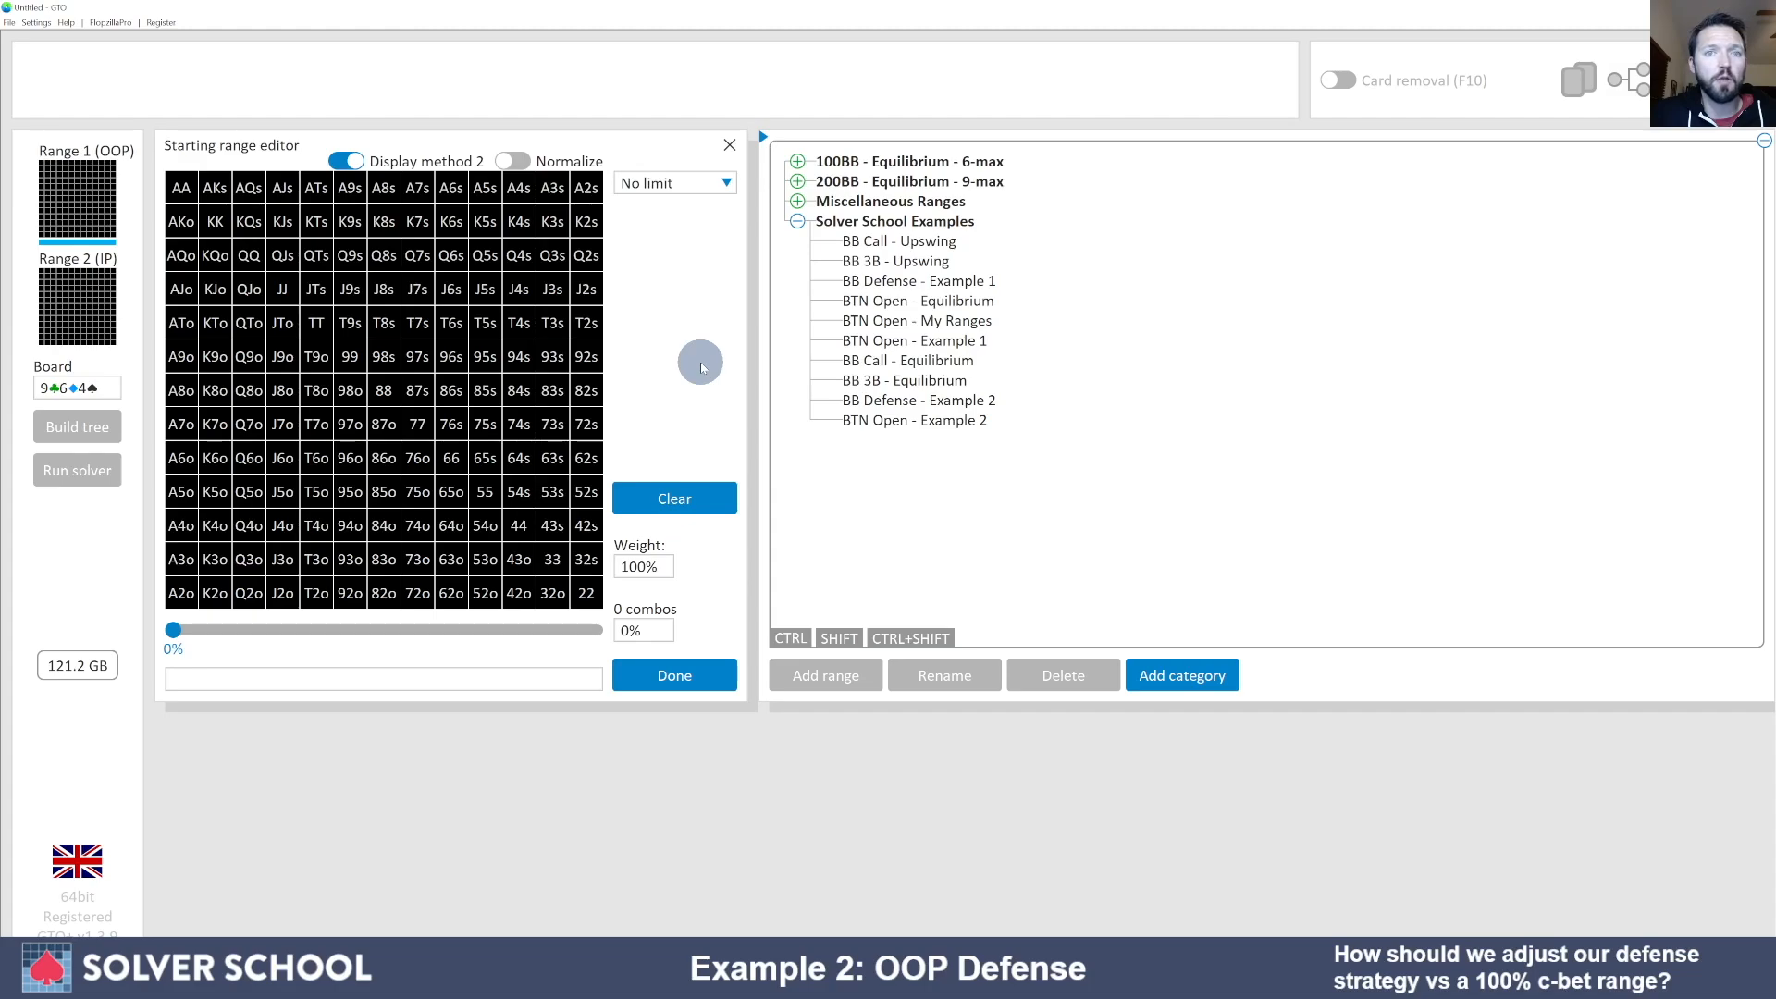
- Preview BB Call and BB 3B equilibrium presets, then load BB 3B - Equilibrium (150.91 combos)
click(861, 366)
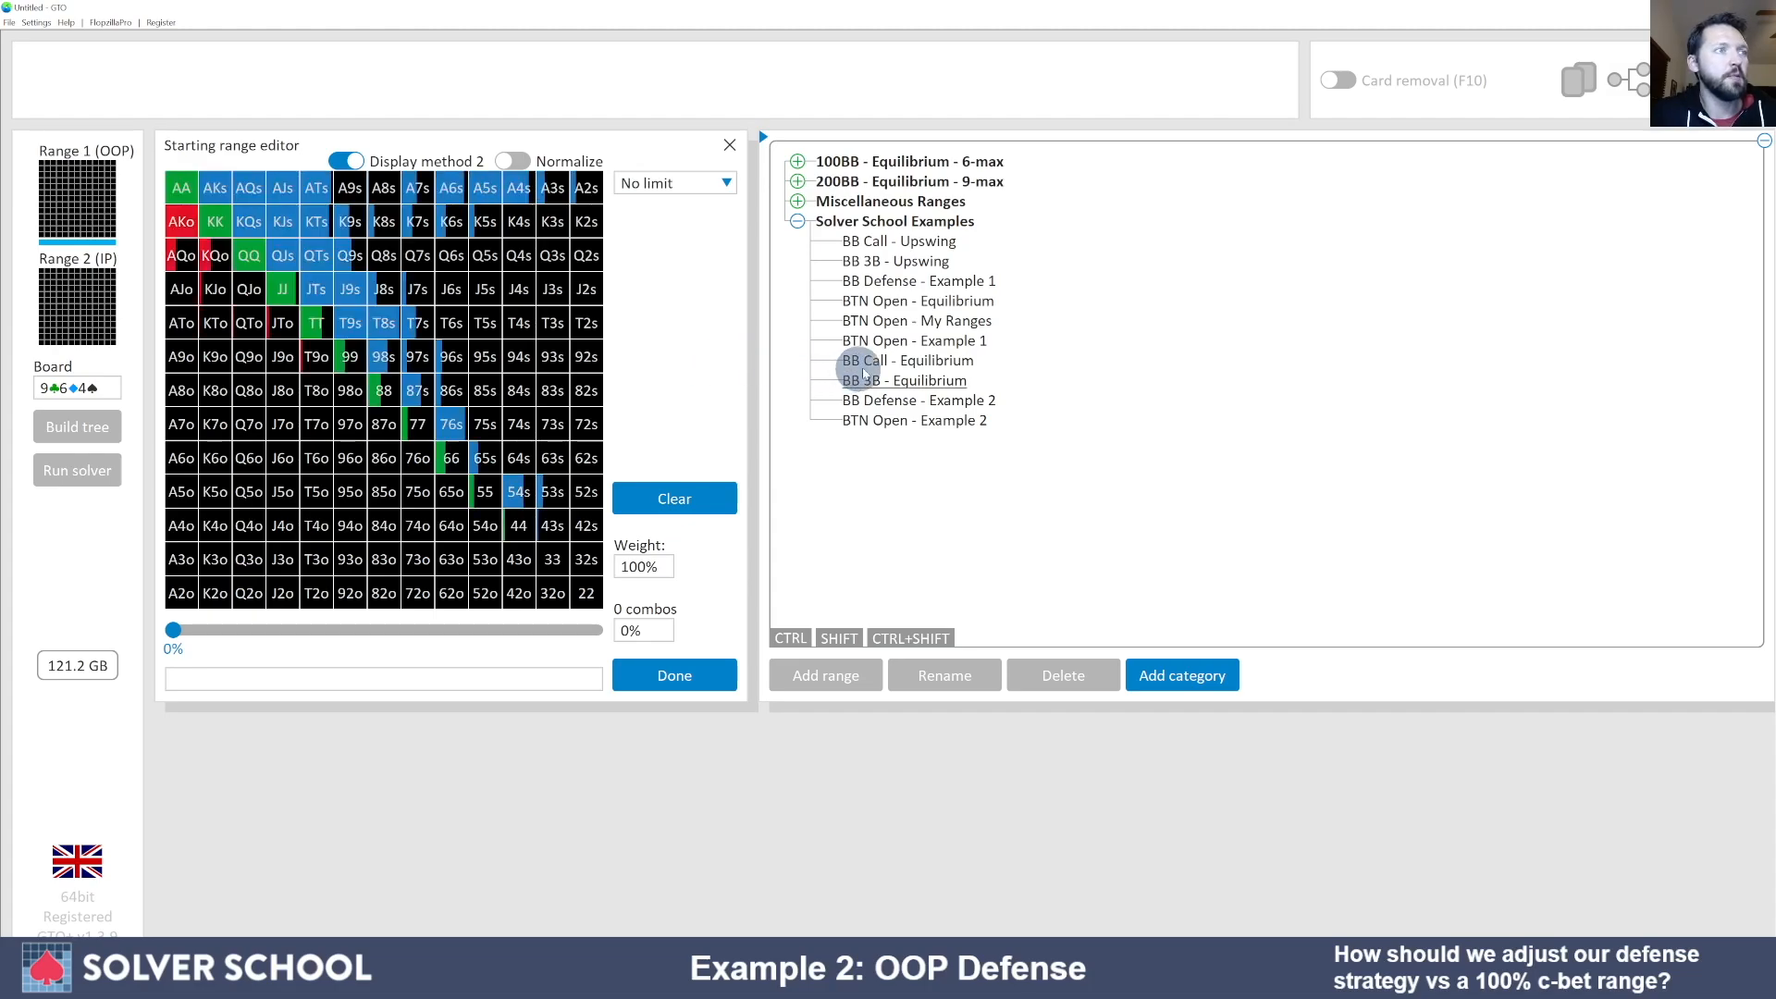
click(868, 363)
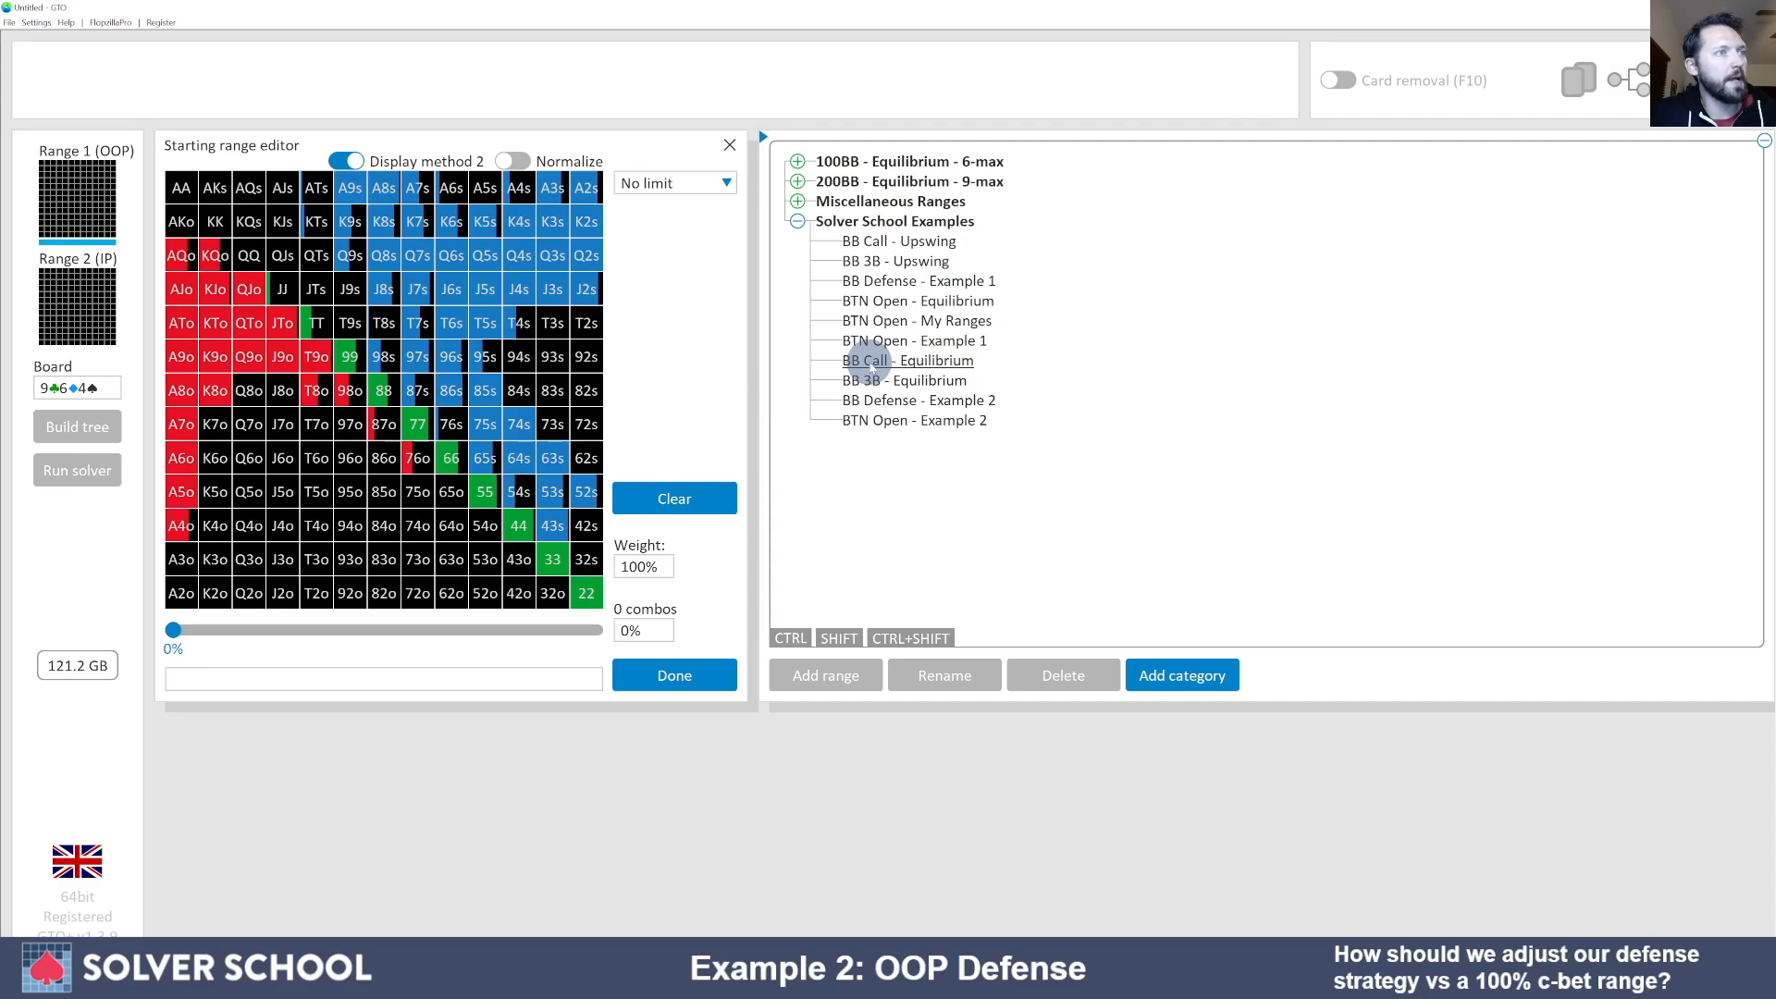
click(874, 381)
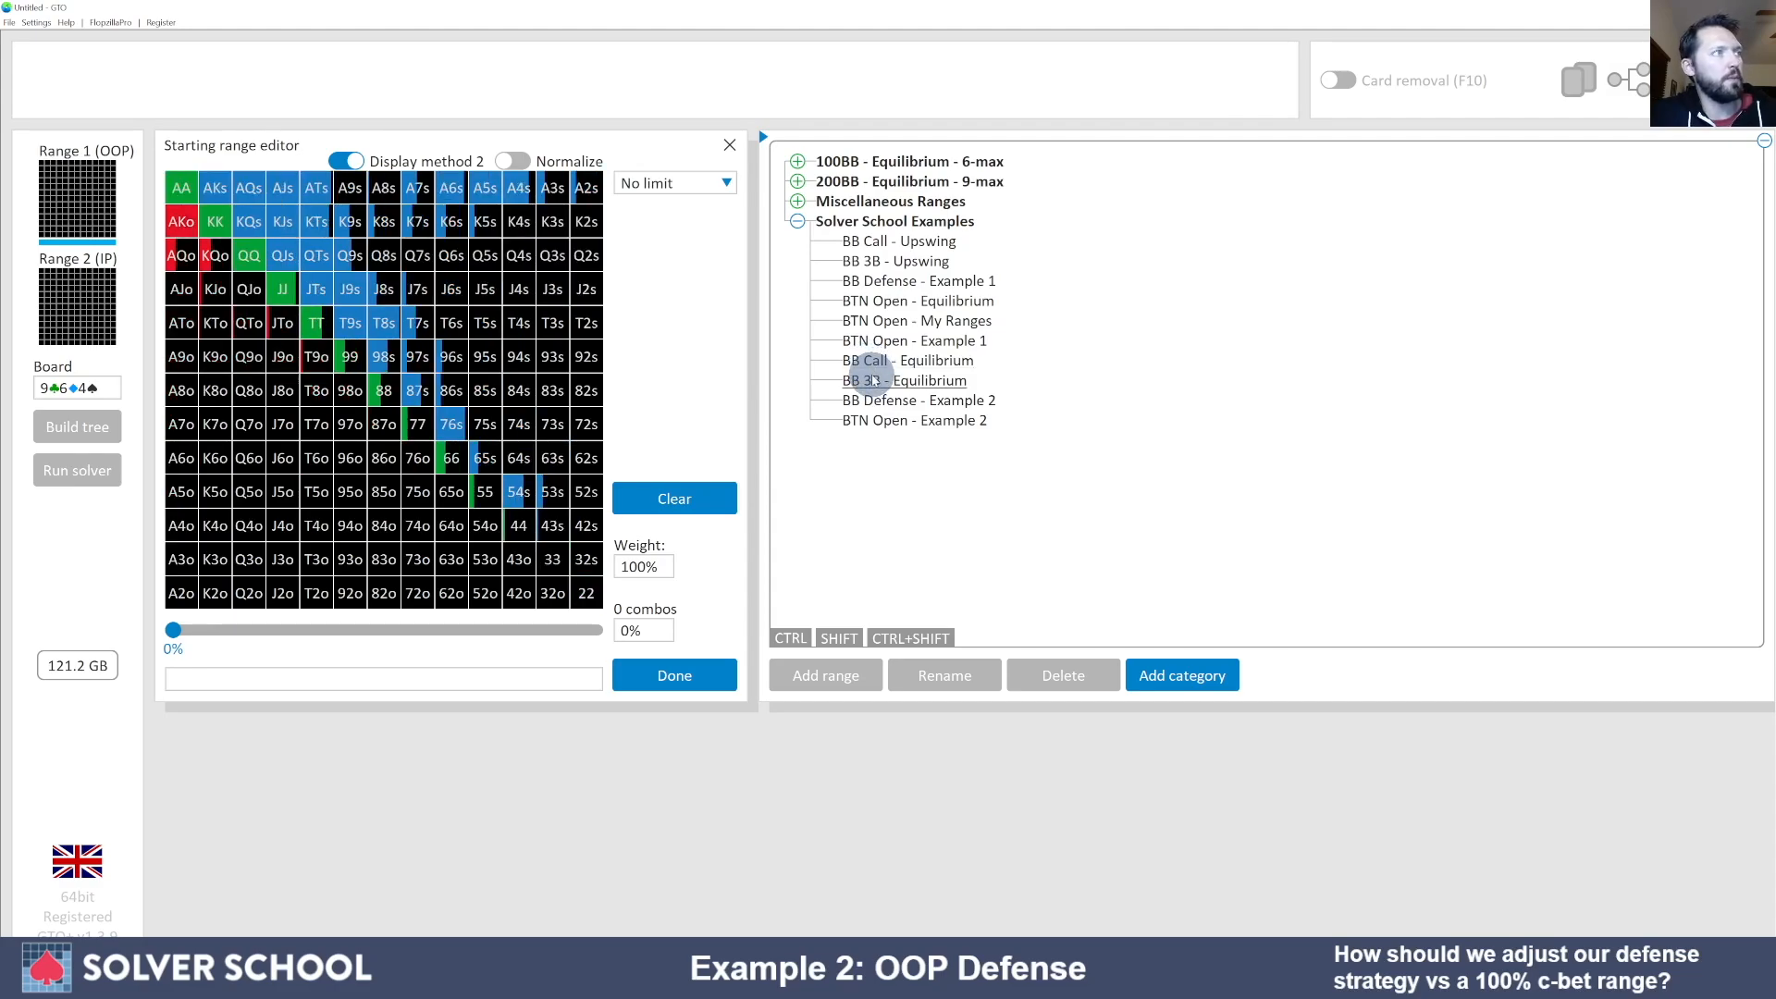
click(868, 362)
click(873, 379)
click(870, 366)
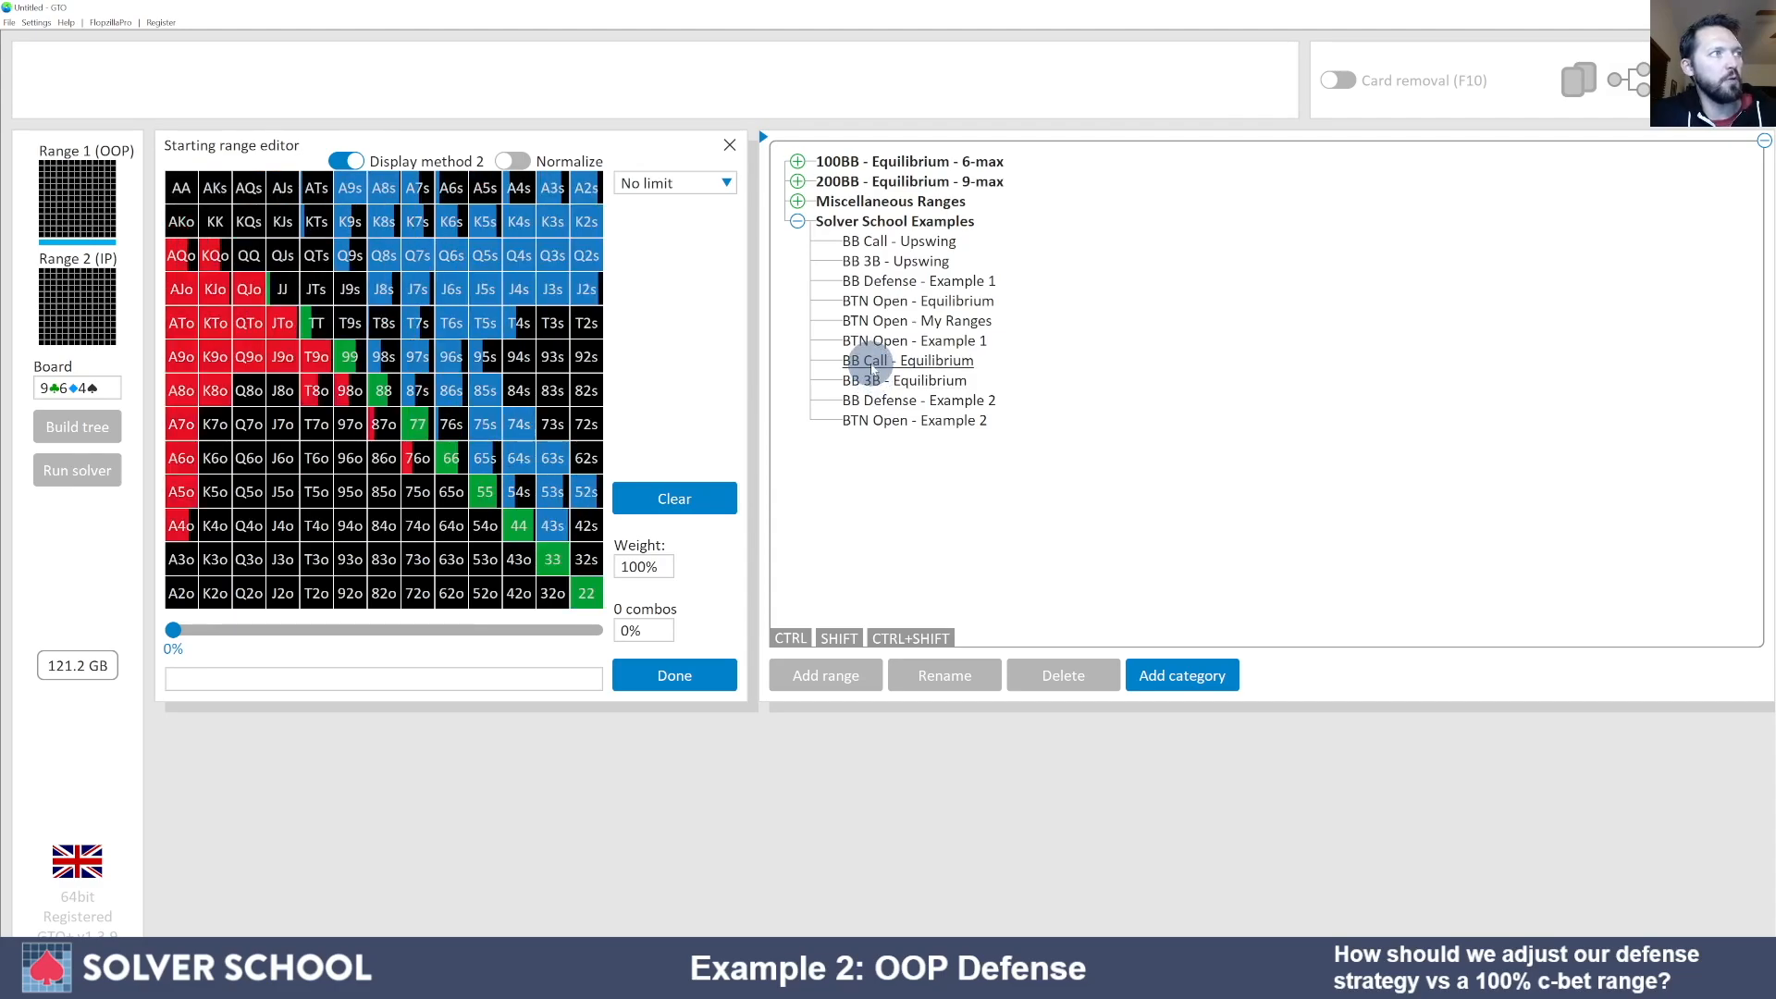
click(875, 380)
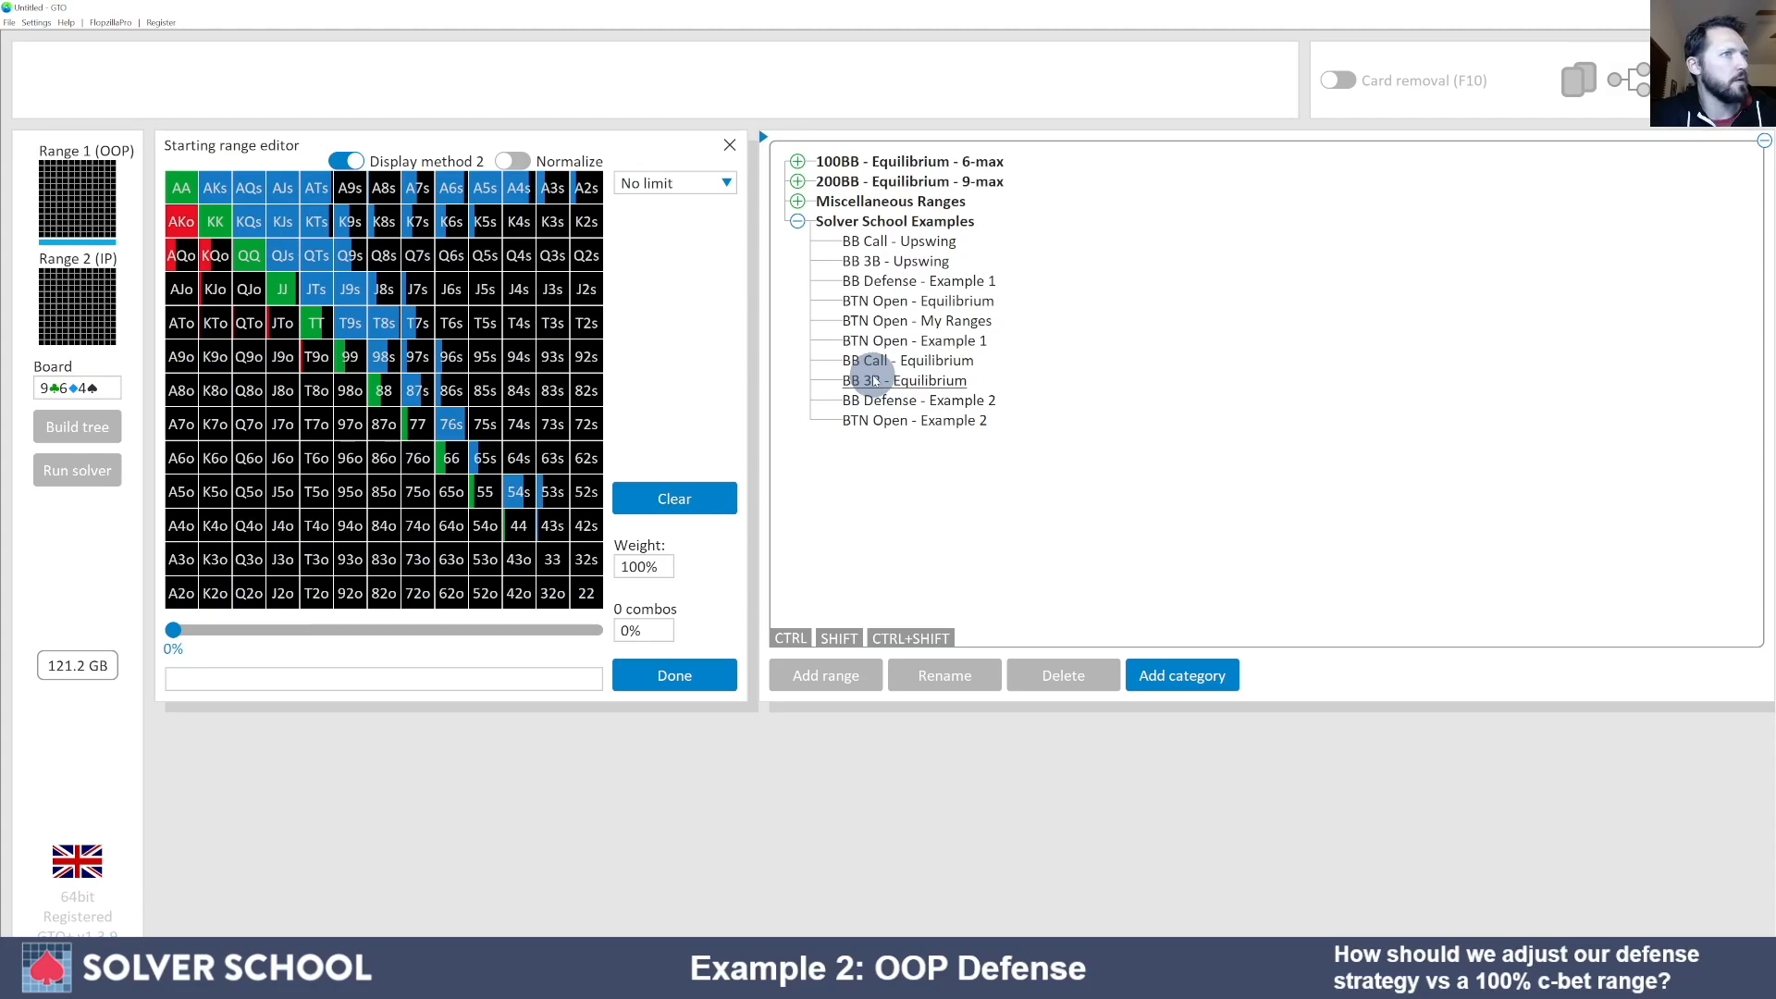
double_click(874, 380)
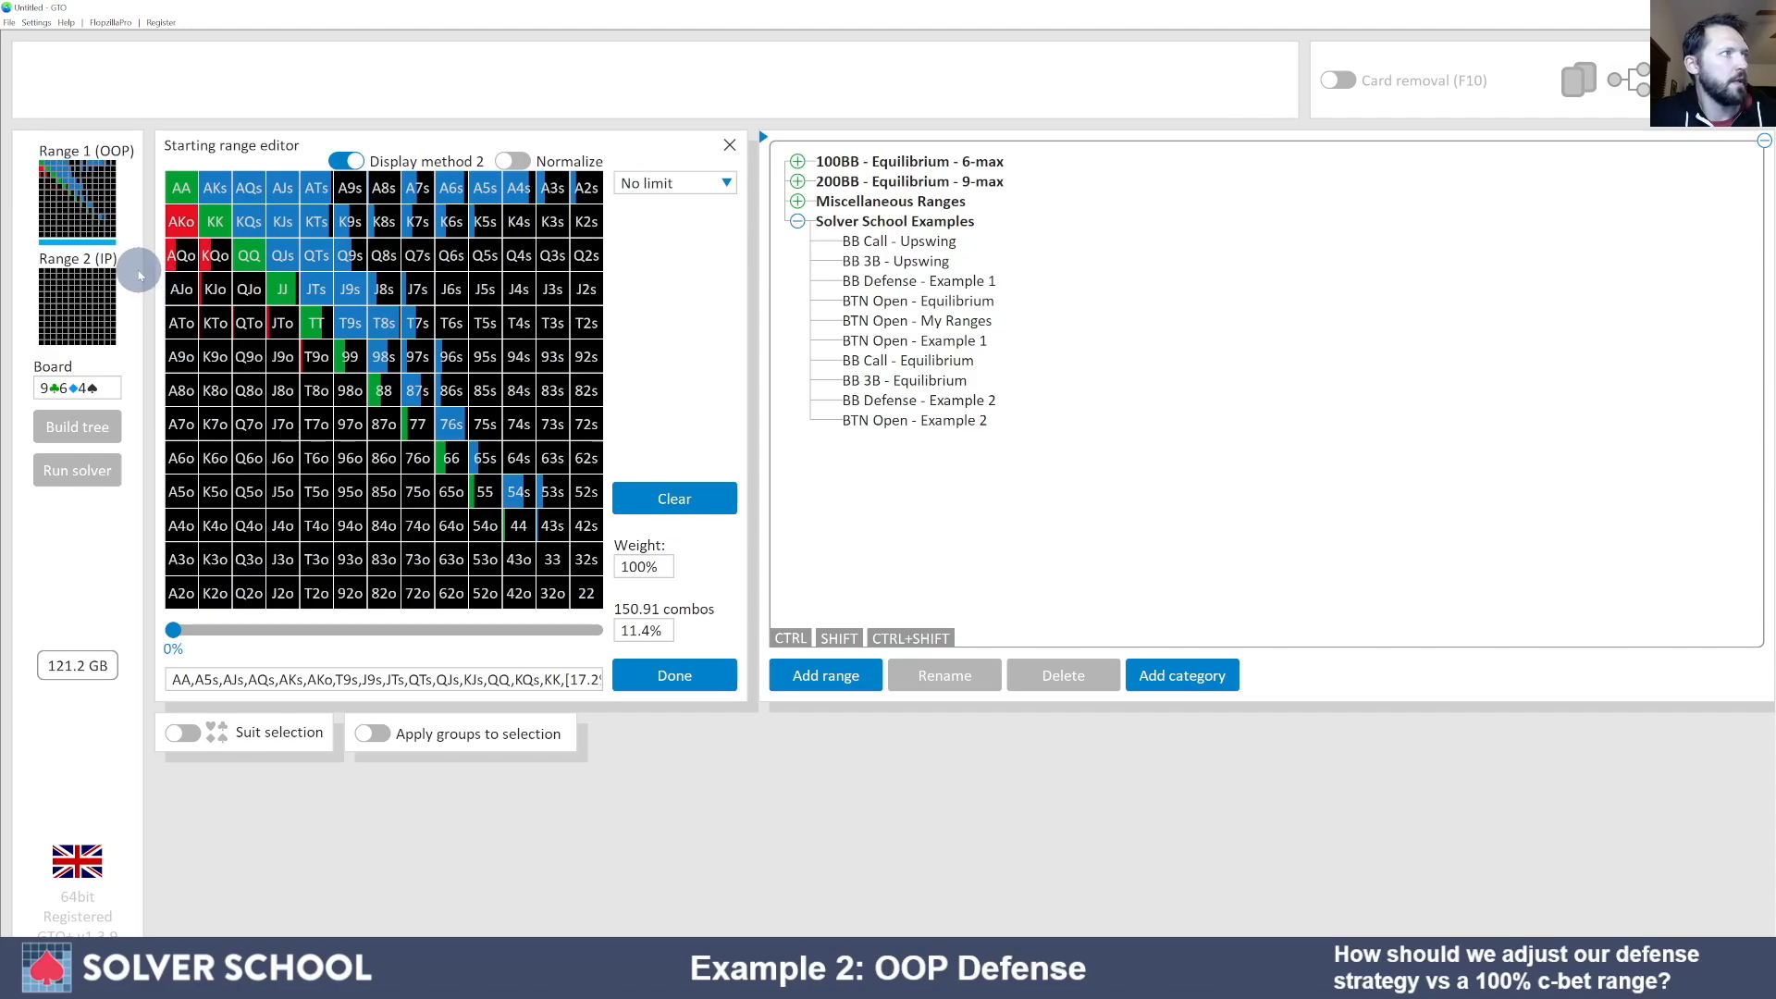
- Cycle through the BB Call and BB 3B equilibrium presets, reaching 447.62 OOP combos (33.8%)
mouse_move(174, 266)
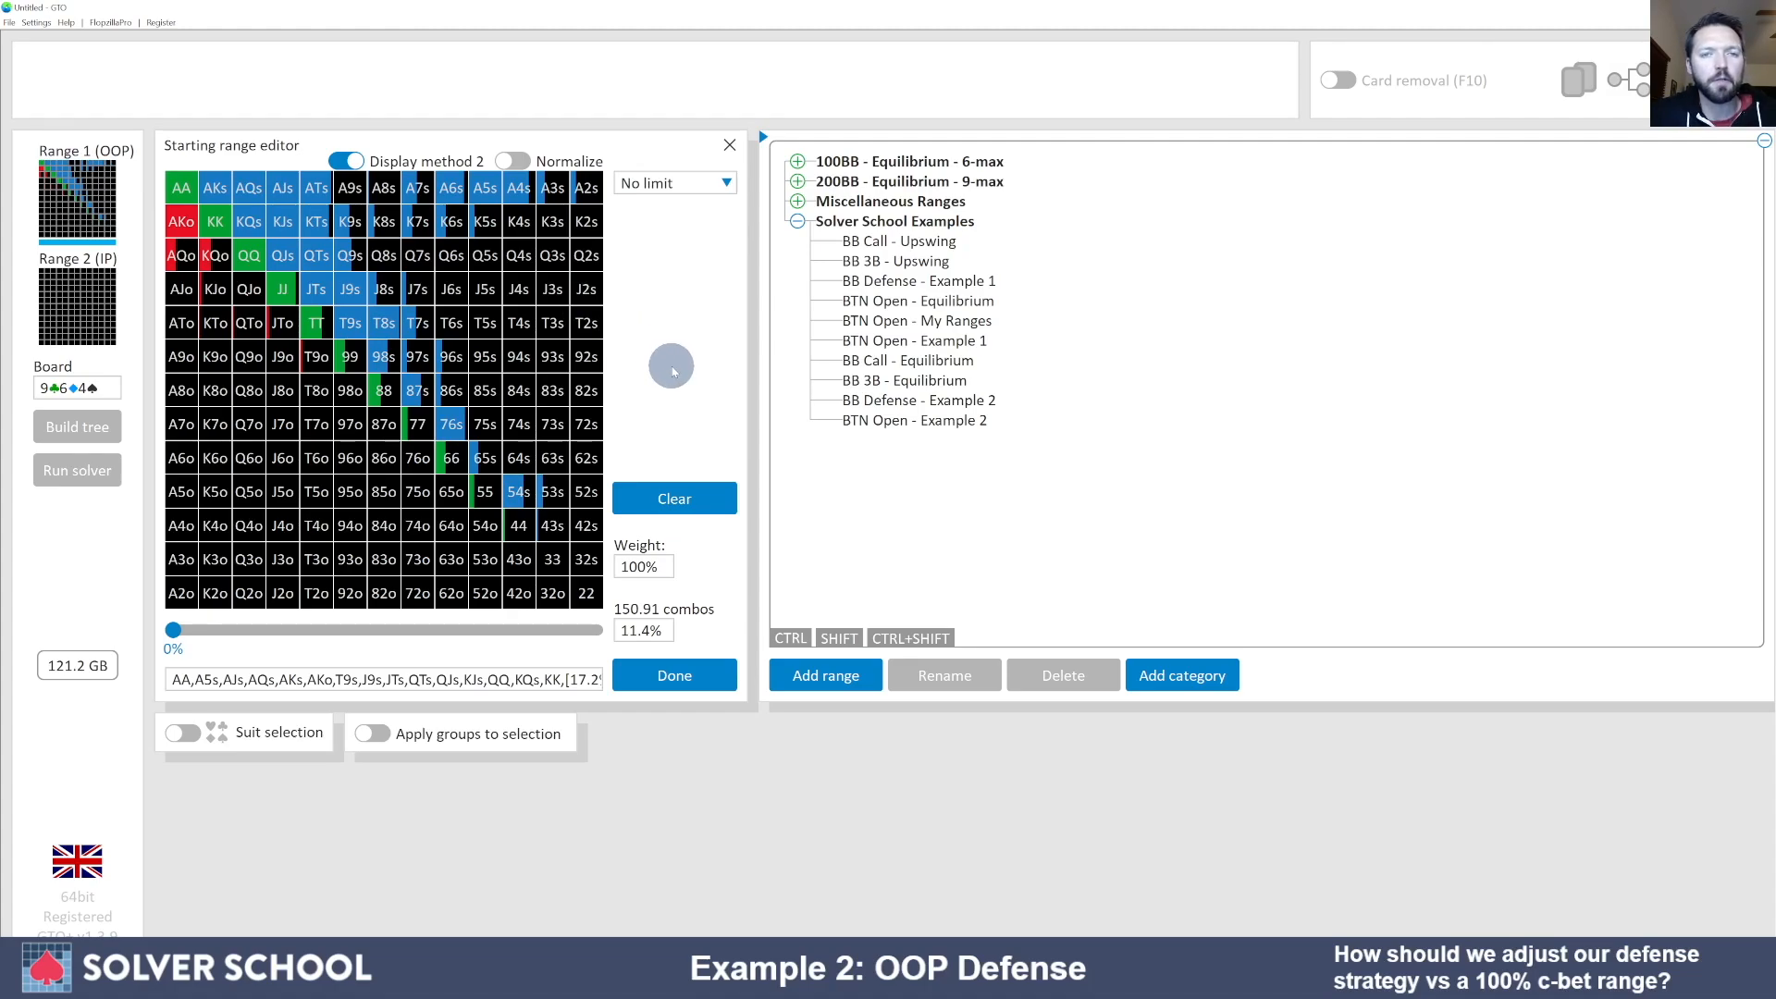
click(879, 363)
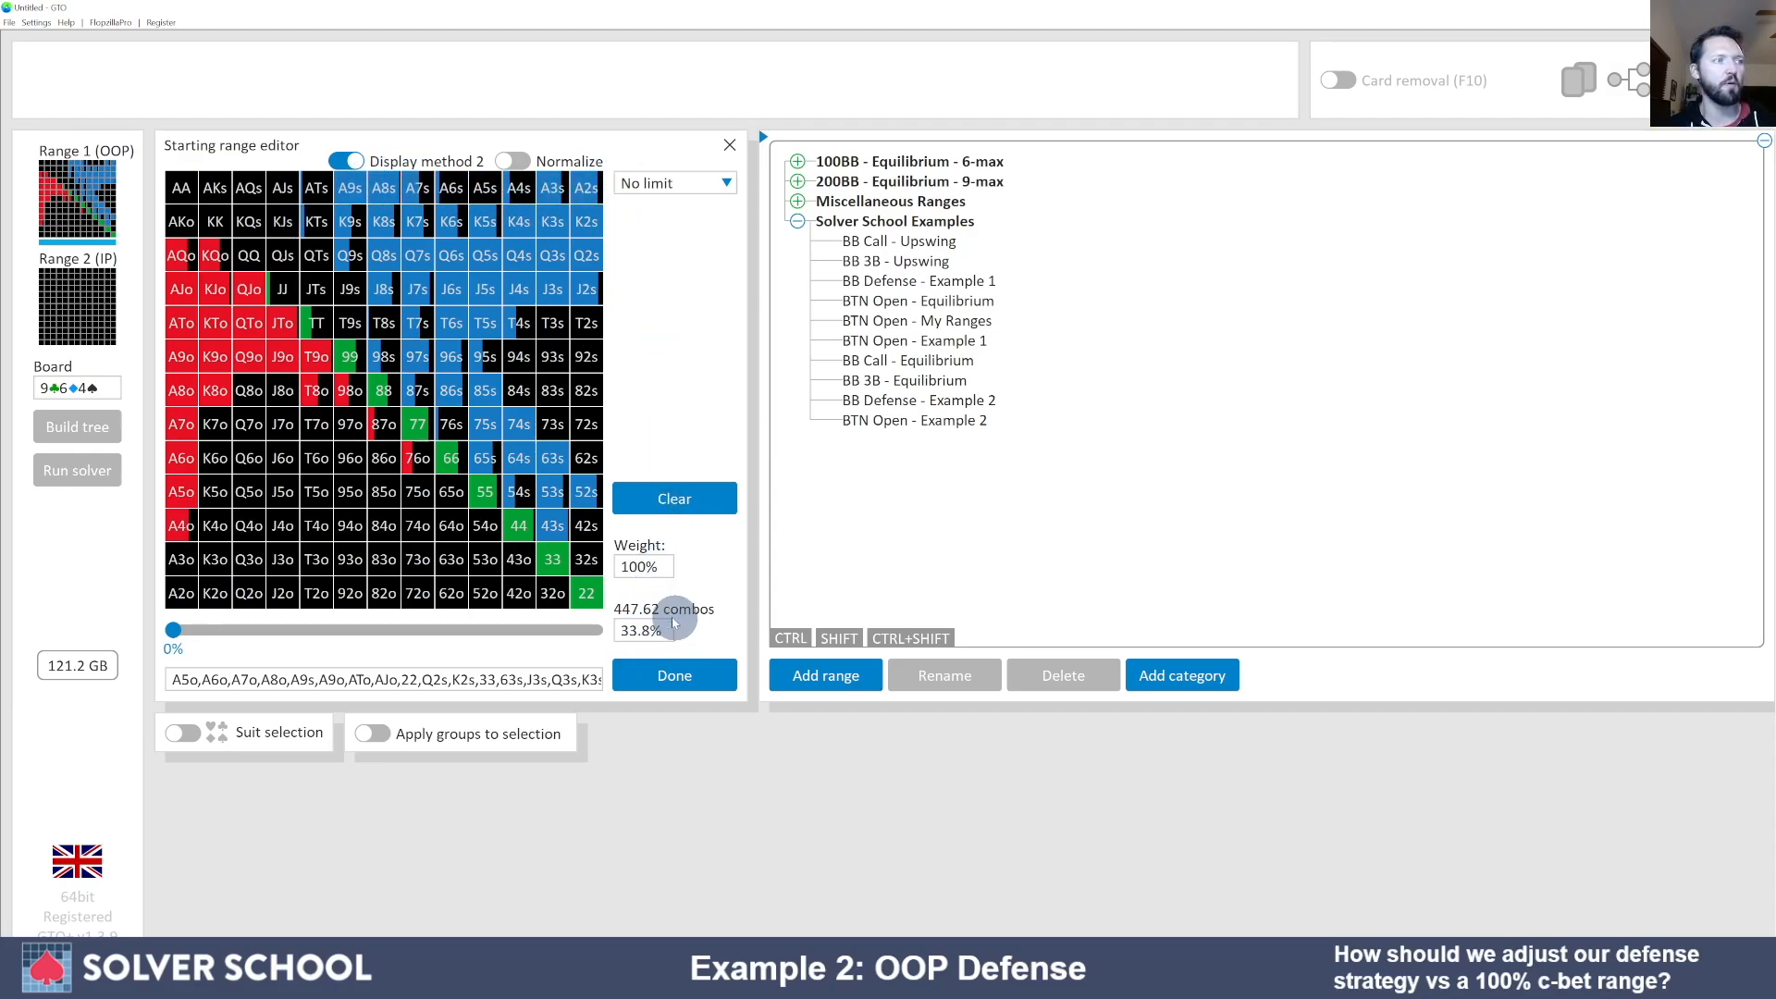
click(876, 380)
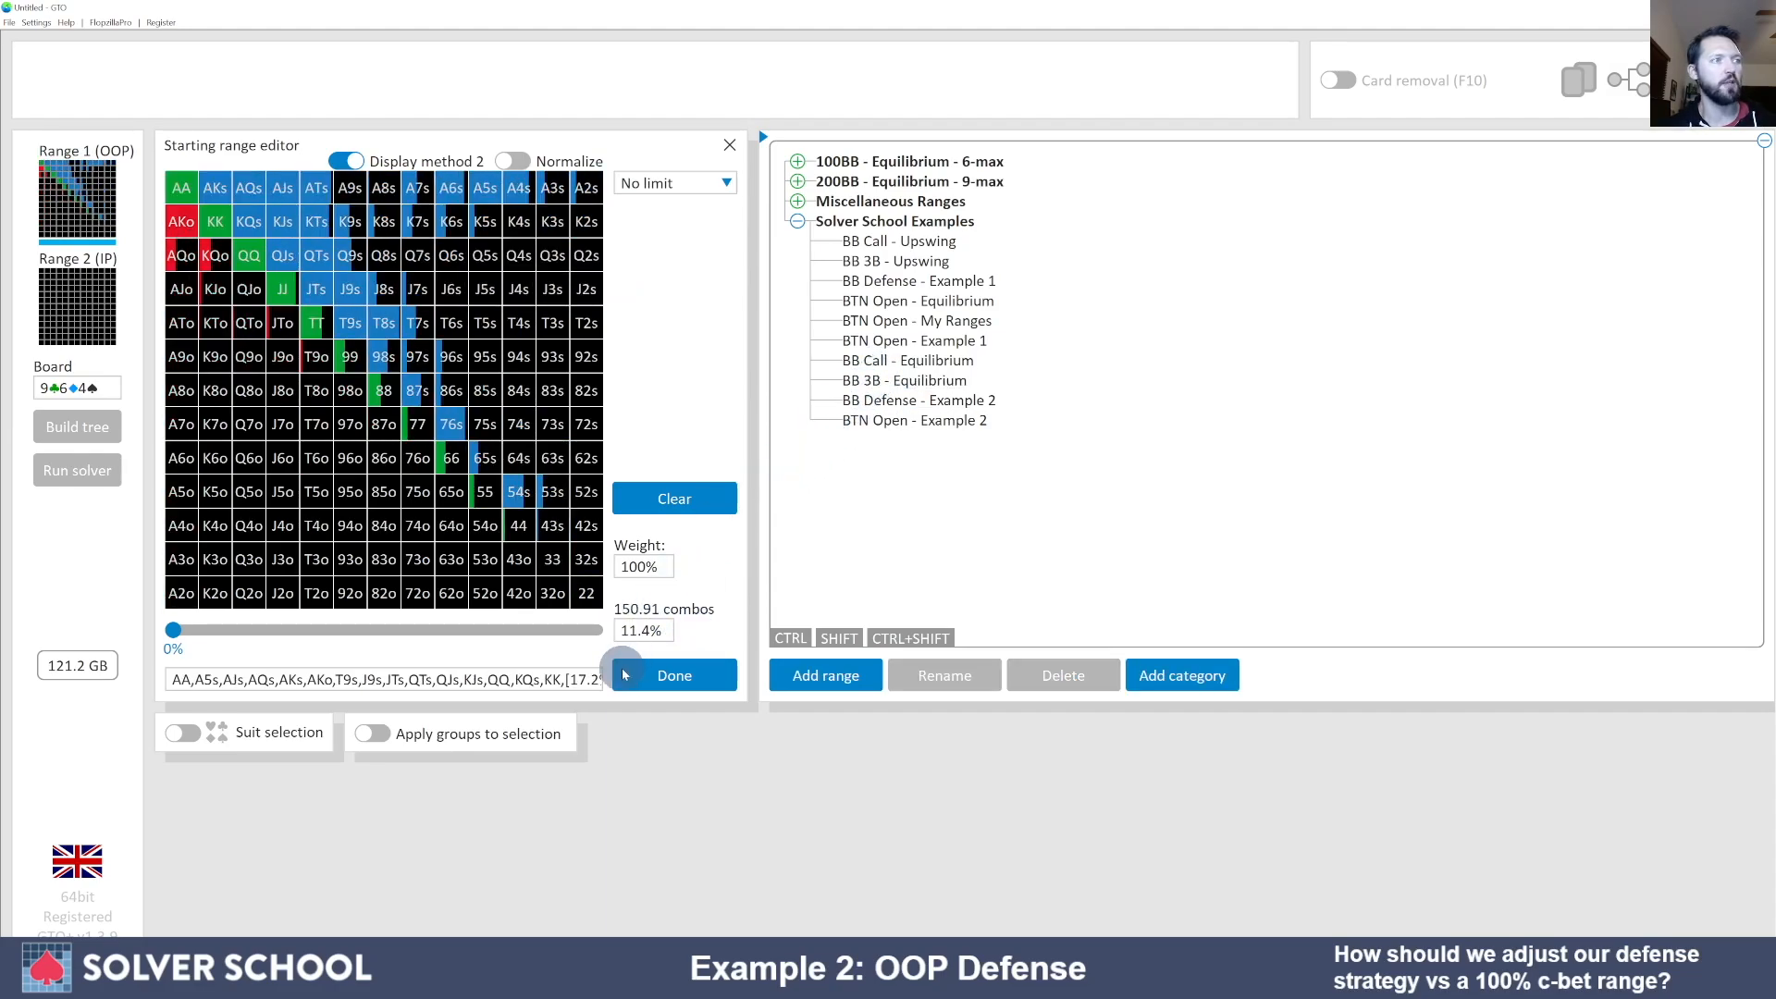
click(869, 361)
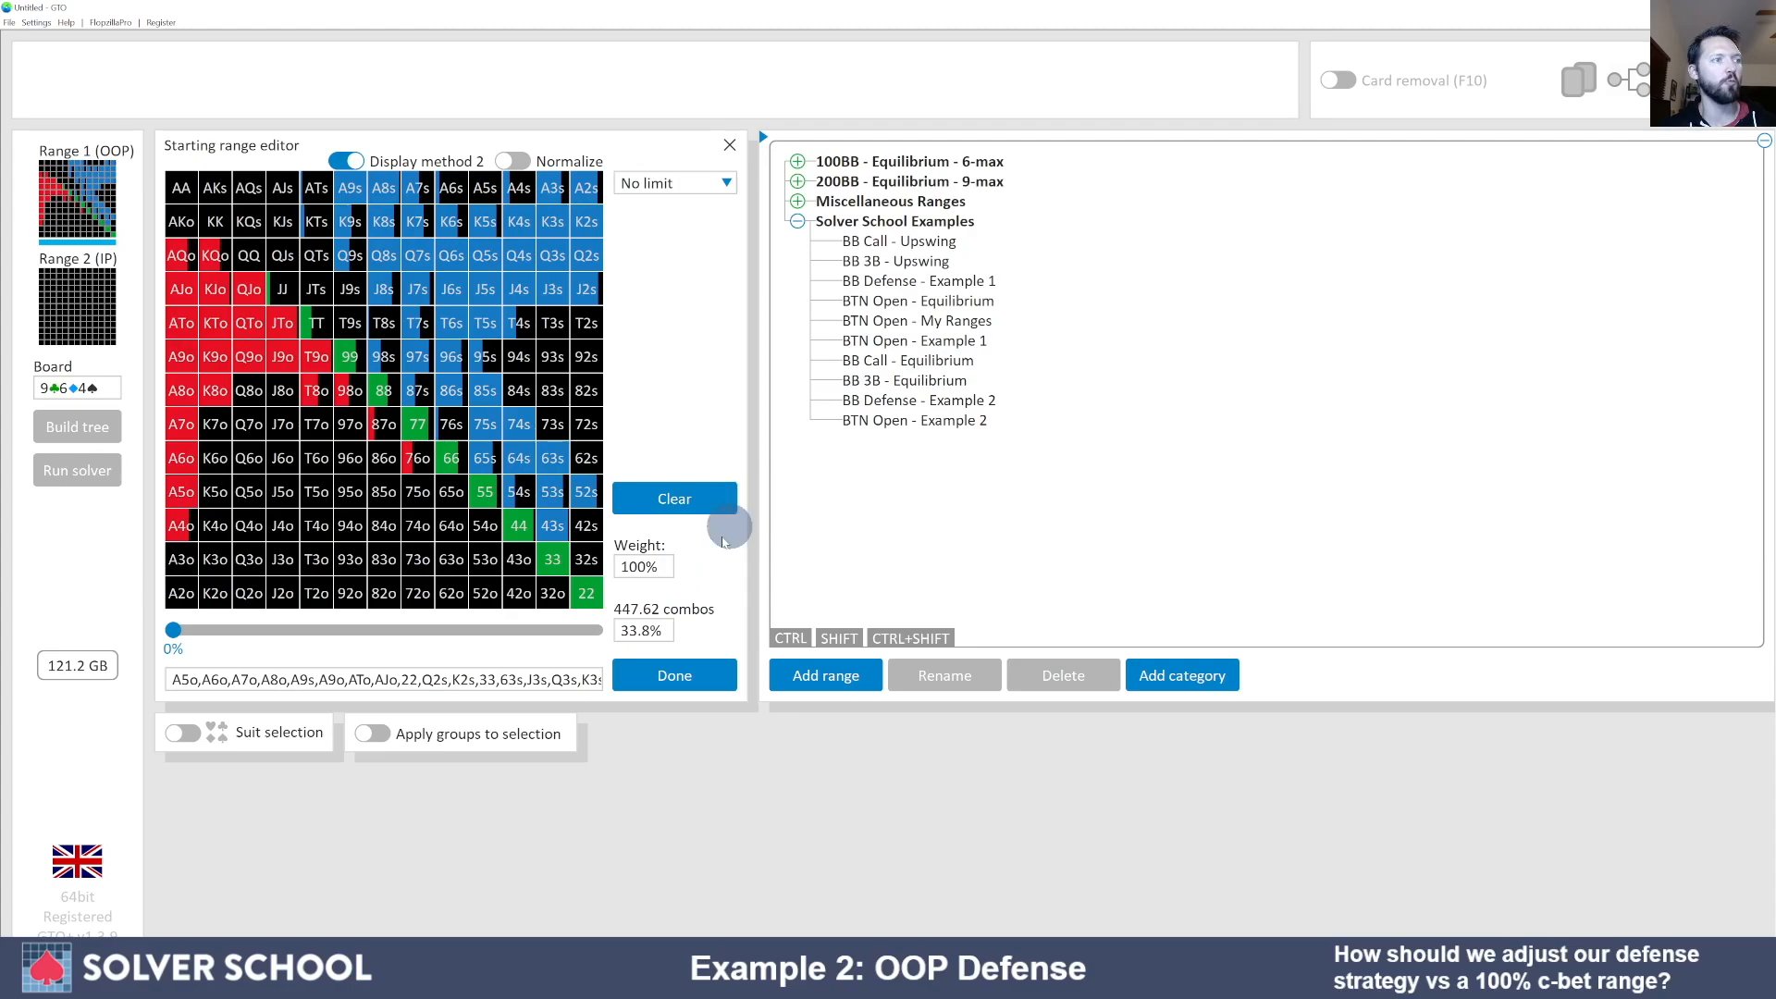
click(874, 360)
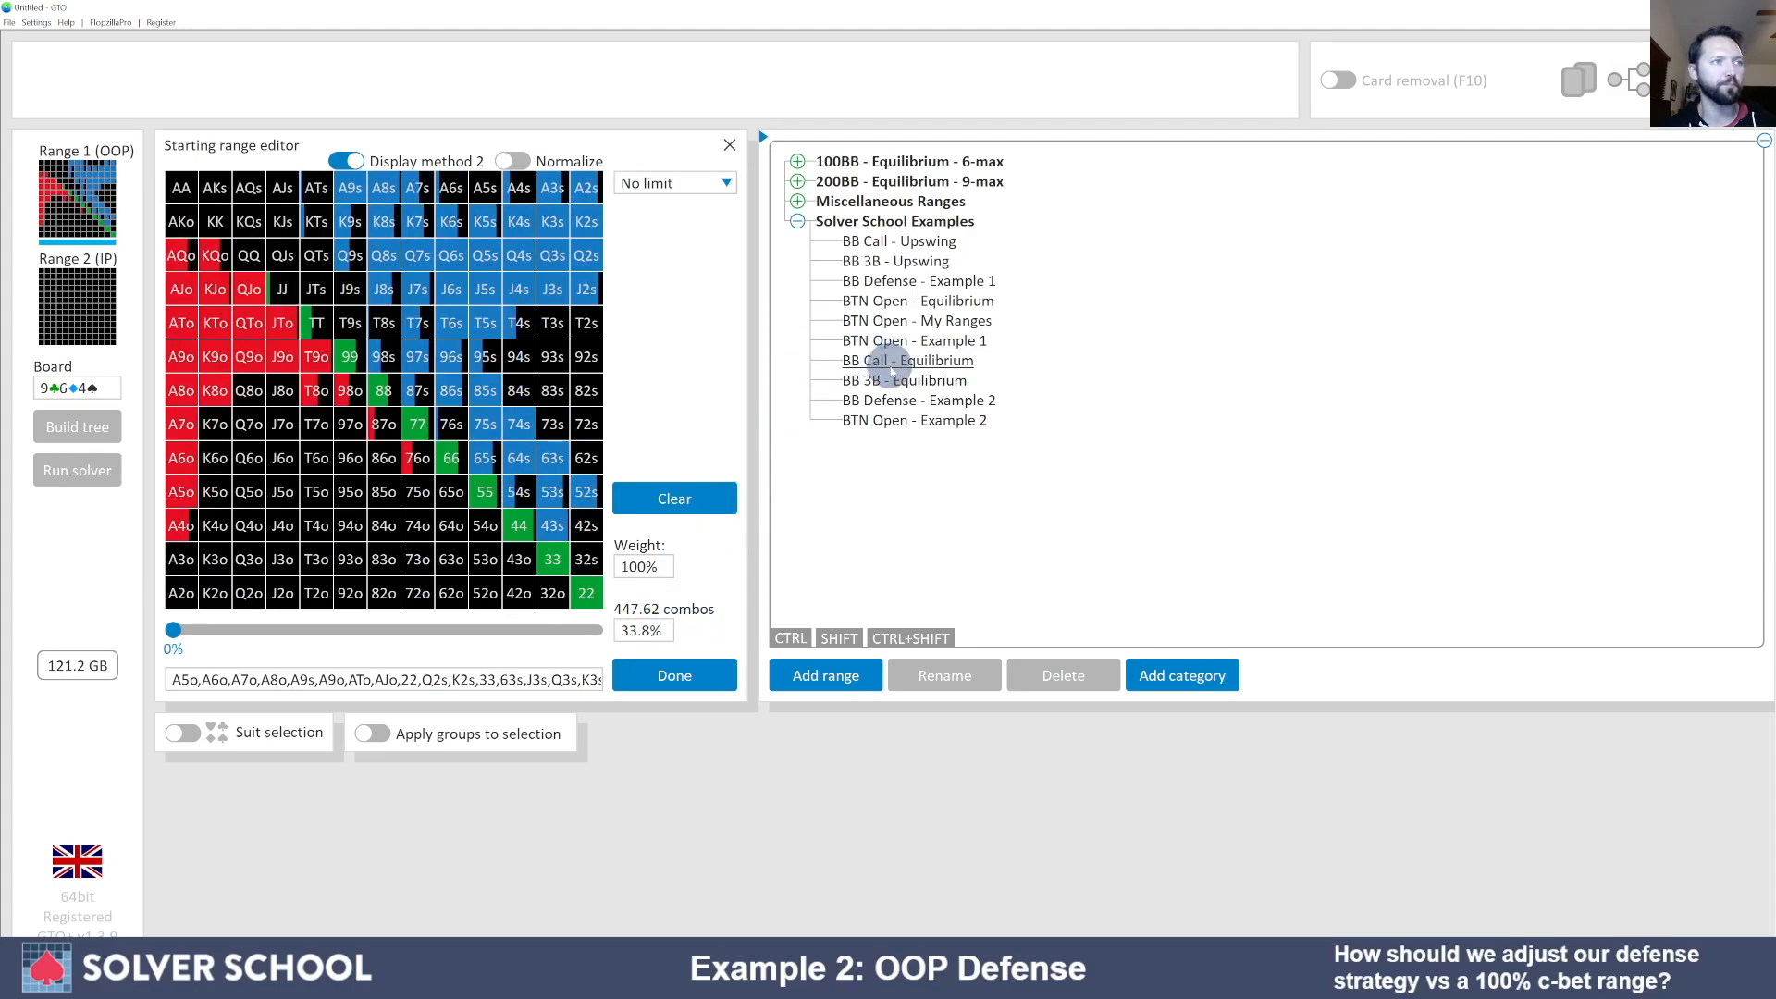
- Load BB Defense - Example 2 for OOP, totalling 457.88 combos (34.5%)
click(877, 380)
click(889, 401)
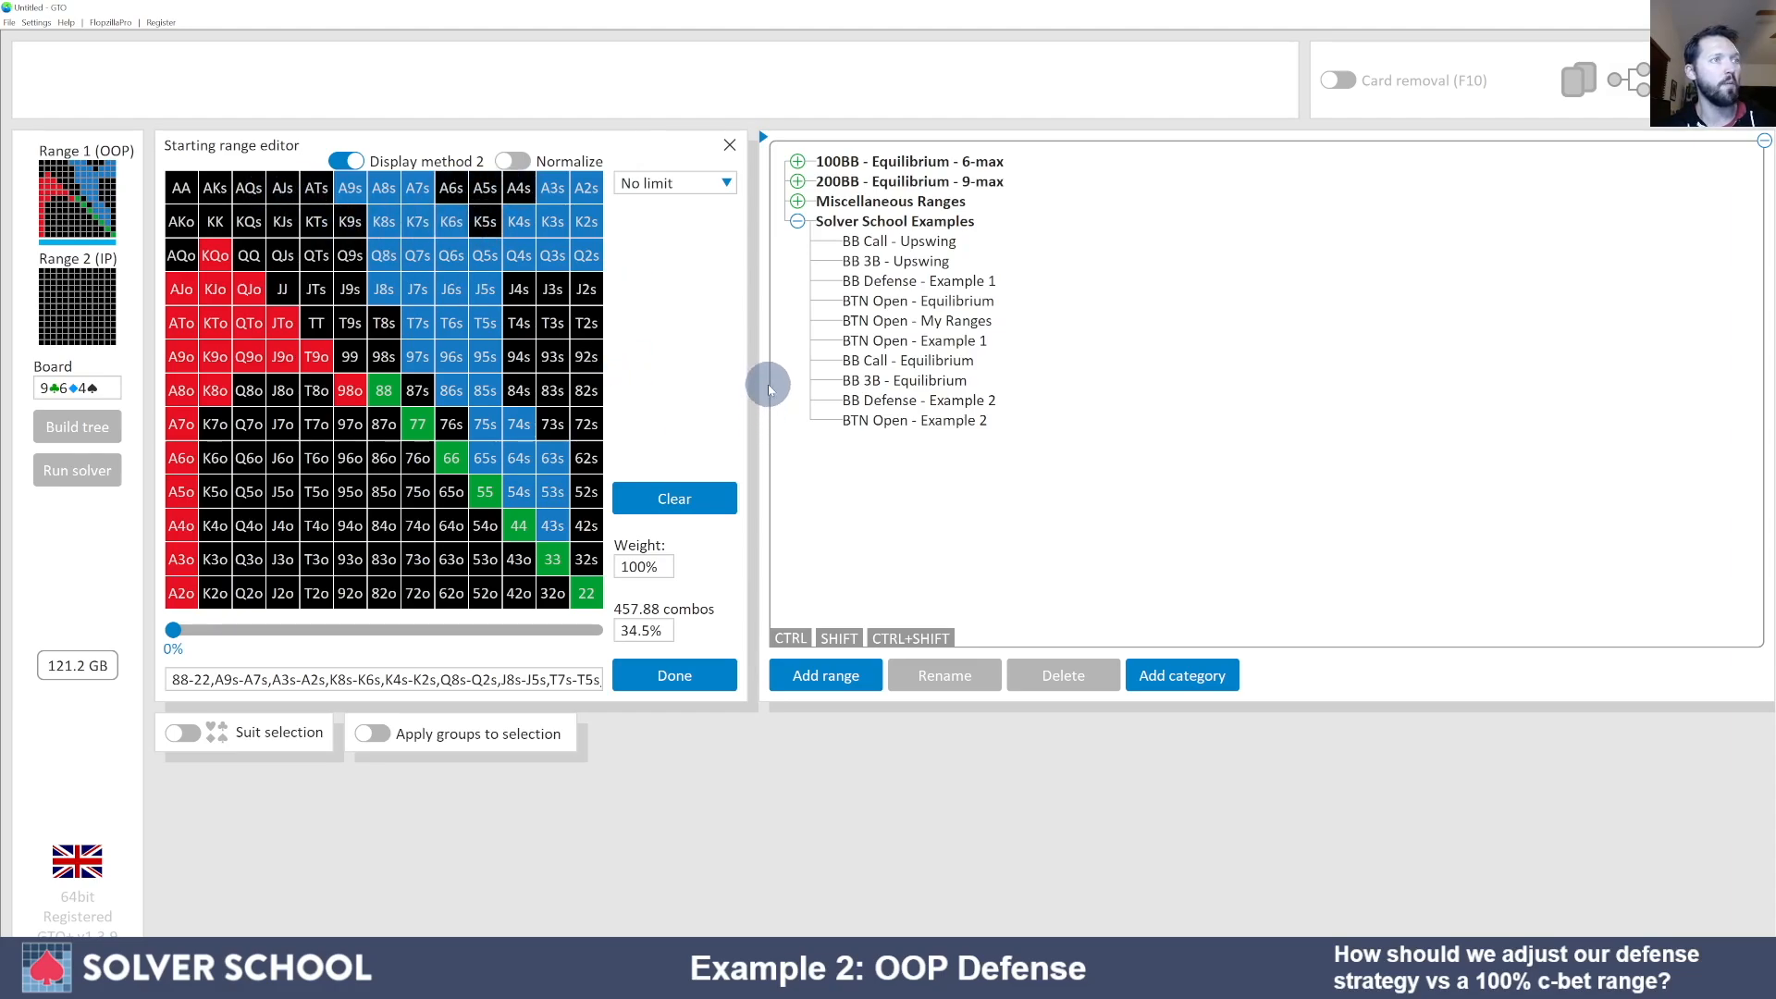
mouse_move(861, 368)
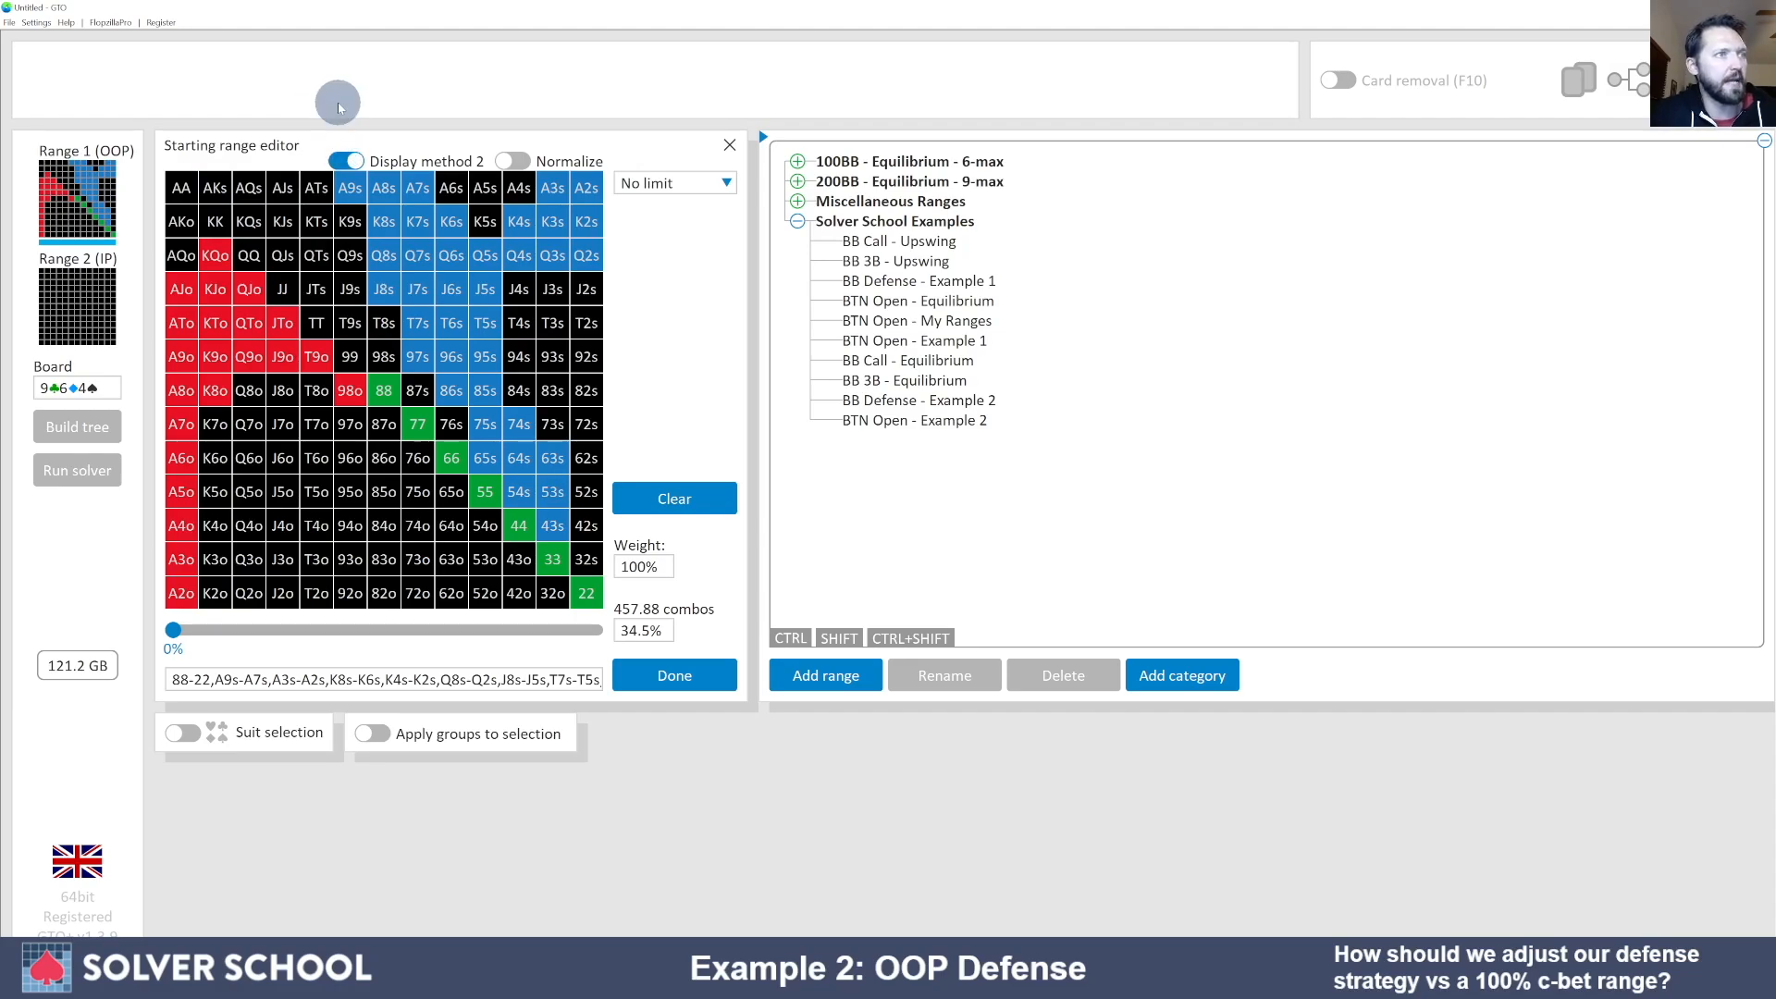
- Open the empty Range 2 (IP) in the starting range editor
click(82, 324)
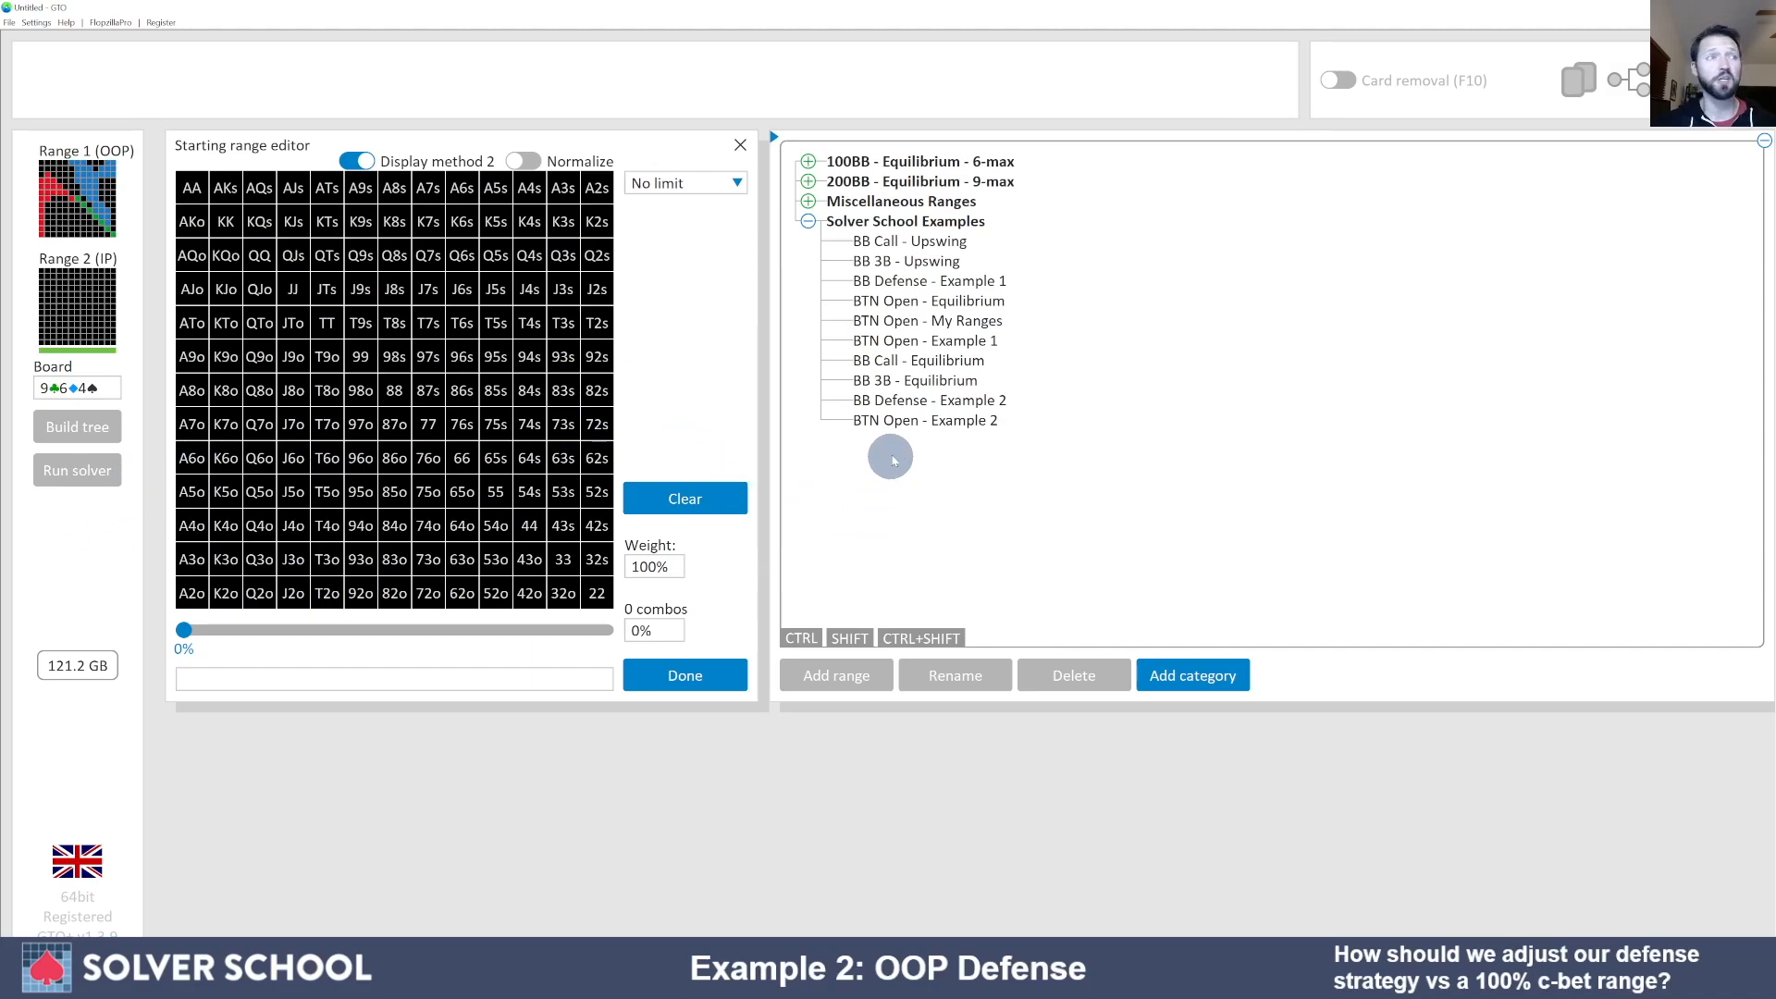
- Load the Solver School 'BTN Open - Example 2' range into the IP range
click(912, 423)
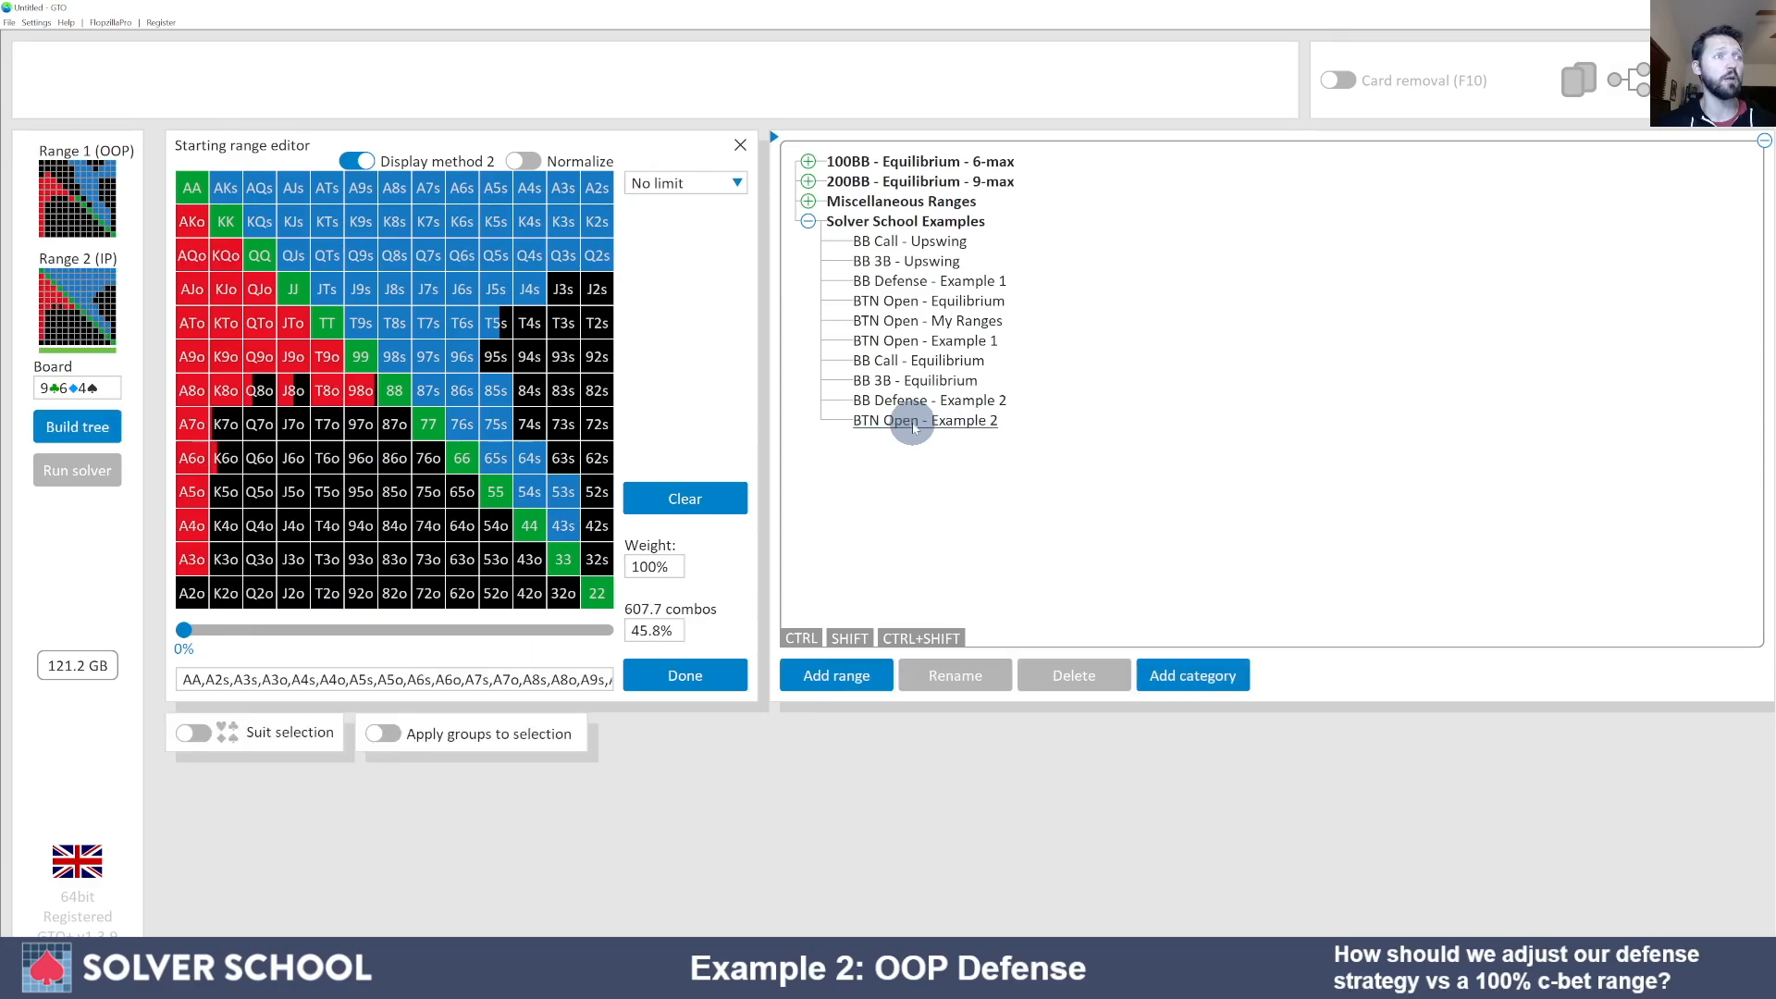